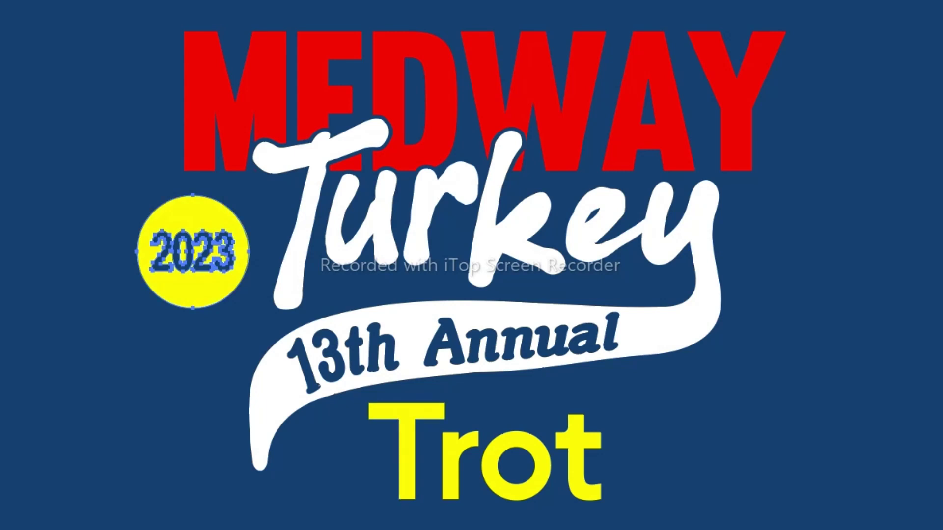
# Deselect, zoom out, and drag the yellow 2023 circle up and right toward Turkey
pyautogui.click(103, 280)
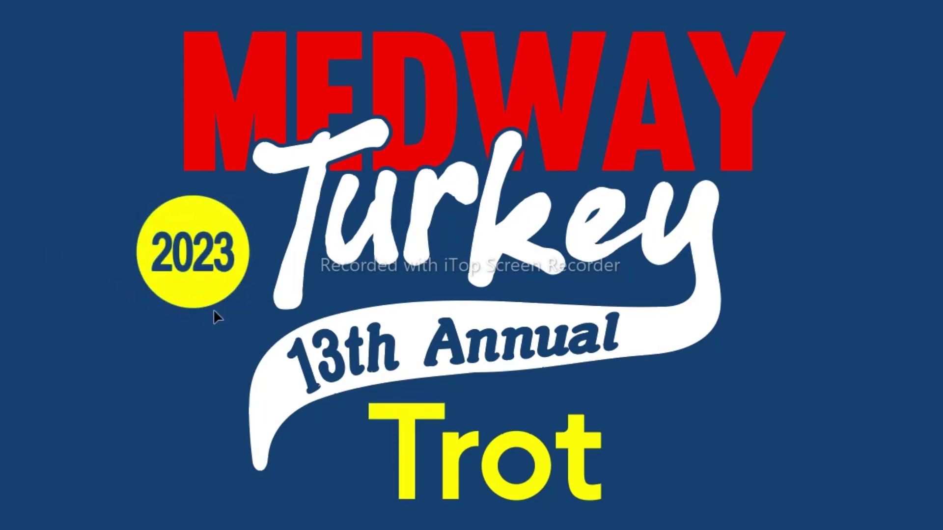
pyautogui.hotkey('ctrl', '-')
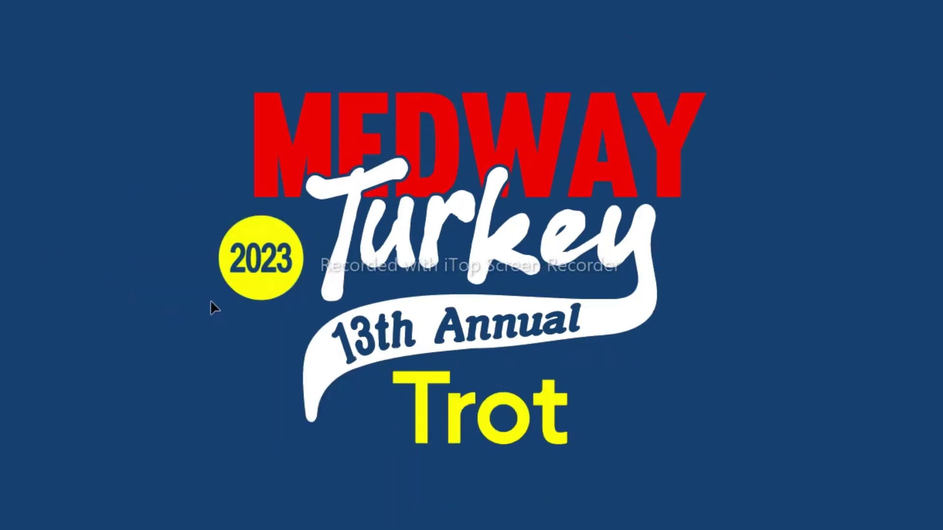
pyautogui.moveTo(268, 288); pyautogui.dragTo(289, 269)
# Zoom in on the artboard text and move the 2023 group up and to the right
pyautogui.click(222, 353)
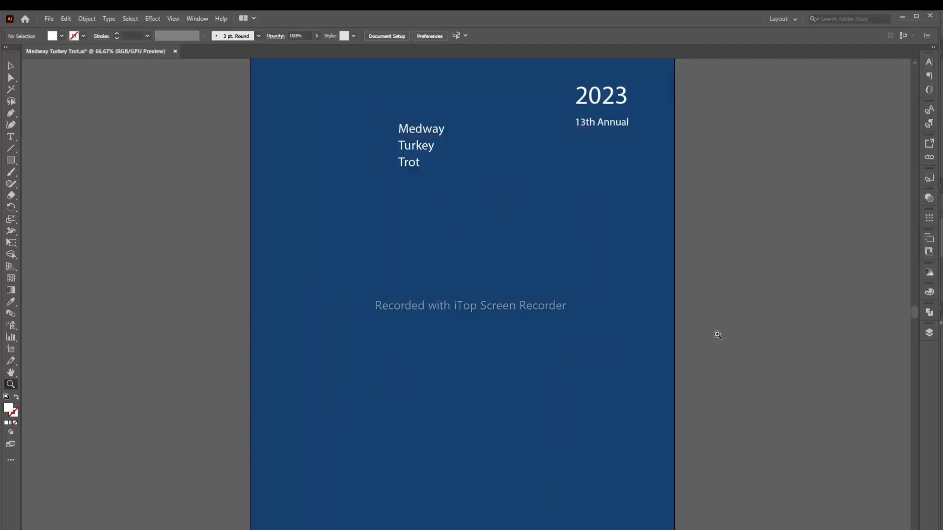
pyautogui.hotkey('ctrl', 'a')
pyautogui.hotkey('ctrl', '+')
pyautogui.hotkey('ctrl', '+')
pyautogui.click(580, 332)
pyautogui.moveTo(649, 165); pyautogui.dragTo(725, 123)
# Set Turkey in the Monster Game script font and enlarge it
pyautogui.click(310, 285)
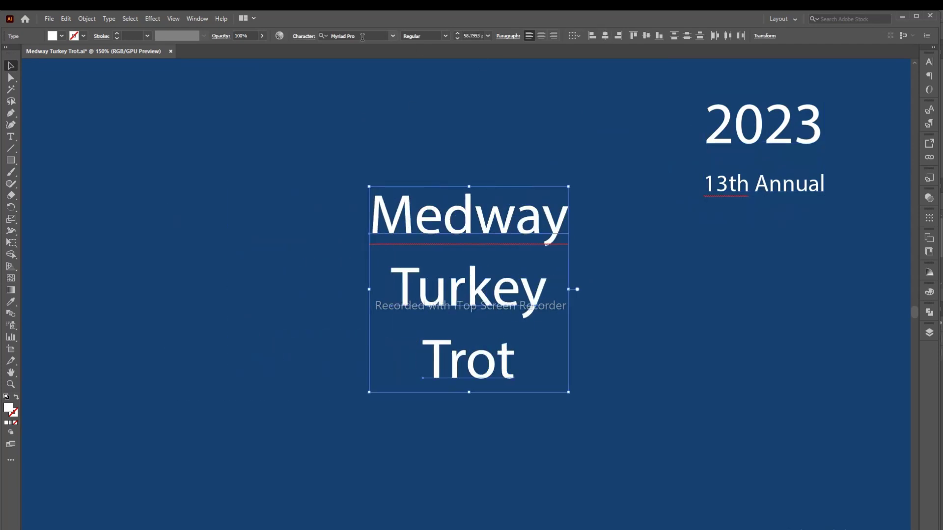
pyautogui.click(361, 37)
pyautogui.press('Up')
pyautogui.press('Up')
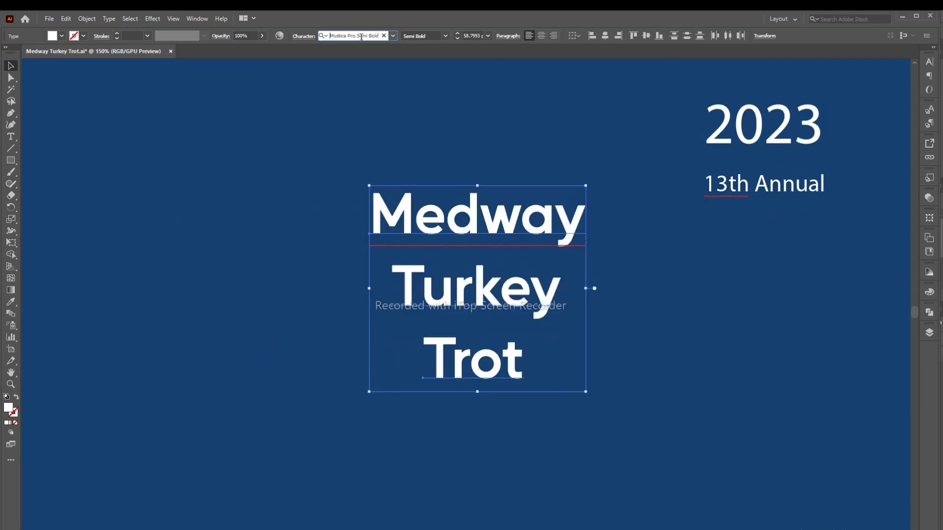
pyautogui.click(589, 303)
pyautogui.click(530, 289)
pyautogui.click(350, 36)
pyautogui.press('Up')
pyautogui.press('Up')
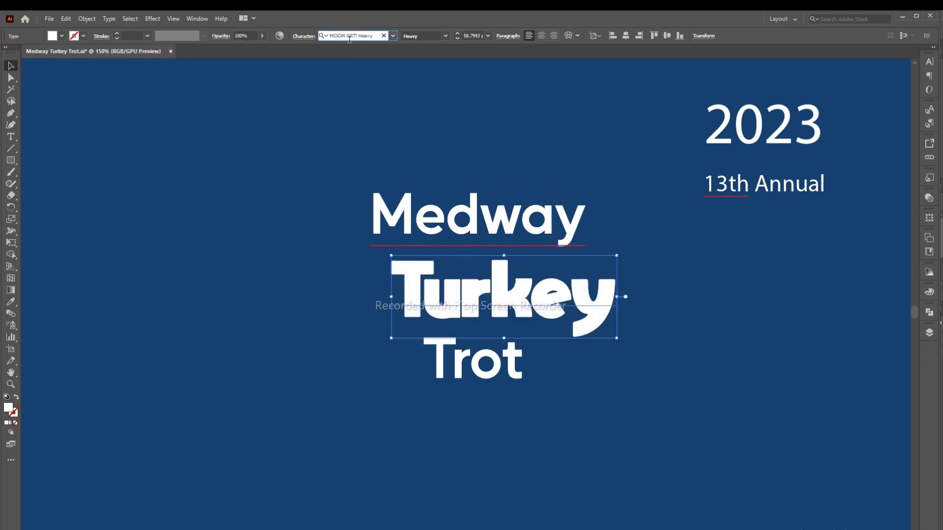
pyautogui.press('Up')
pyautogui.press('Up')
pyautogui.press('Up')
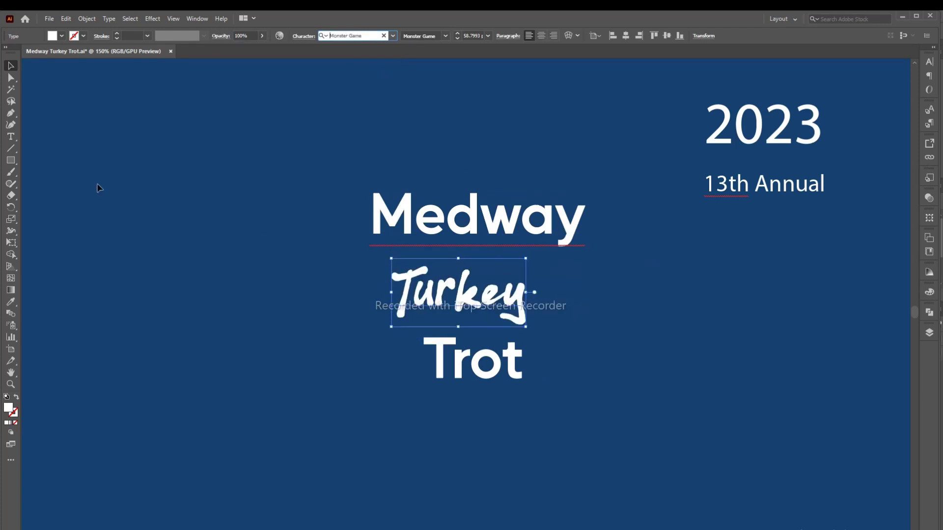
pyautogui.press('Escape')
pyautogui.moveTo(537, 315); pyautogui.dragTo(589, 334)
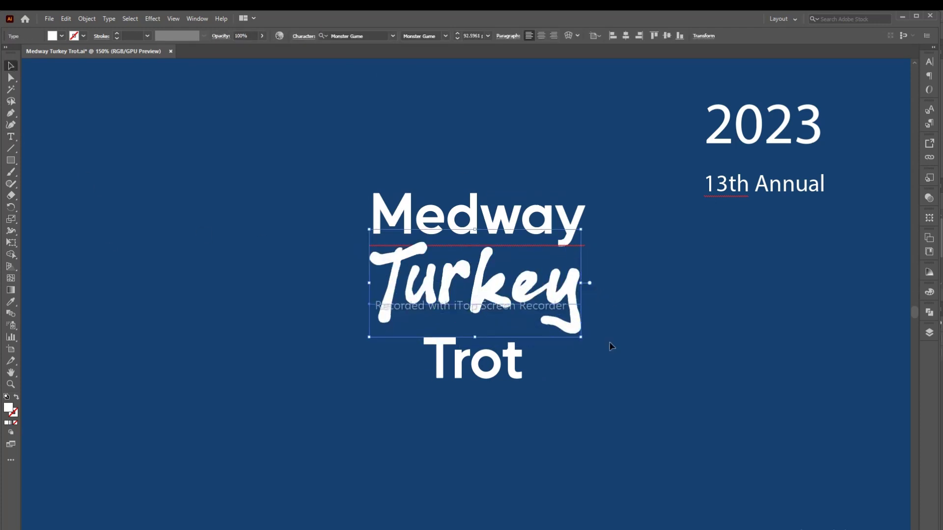
# Make MEDWAY all caps in Muro at about 86 pt, filled red
pyautogui.click(472, 201)
pyautogui.hotkey('ctrl', 'shift', 'k')
pyautogui.write('Muro')
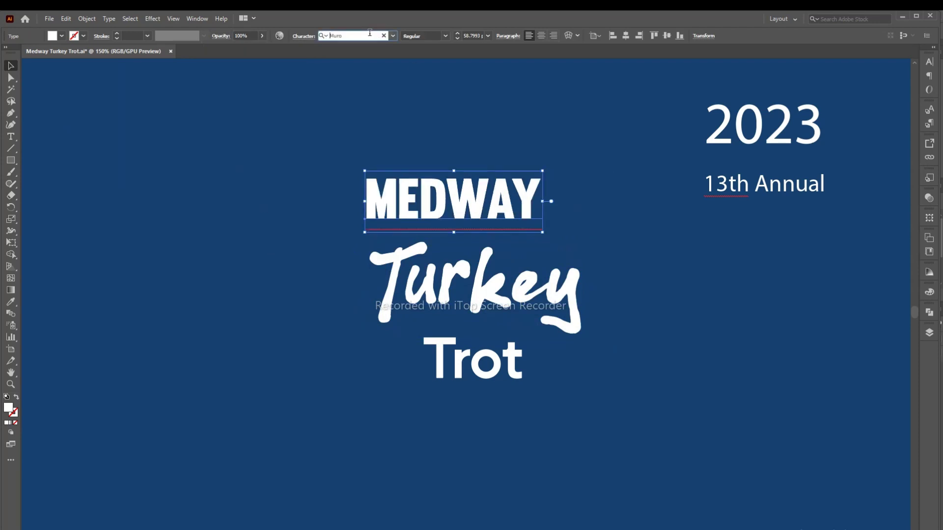
pyautogui.press('Return')
pyautogui.hotkey('ctrl', 'shift', '.')
pyautogui.hotkey('ctrl', 'shift', '.')
pyautogui.hotkey('ctrl', 'shift', '.')
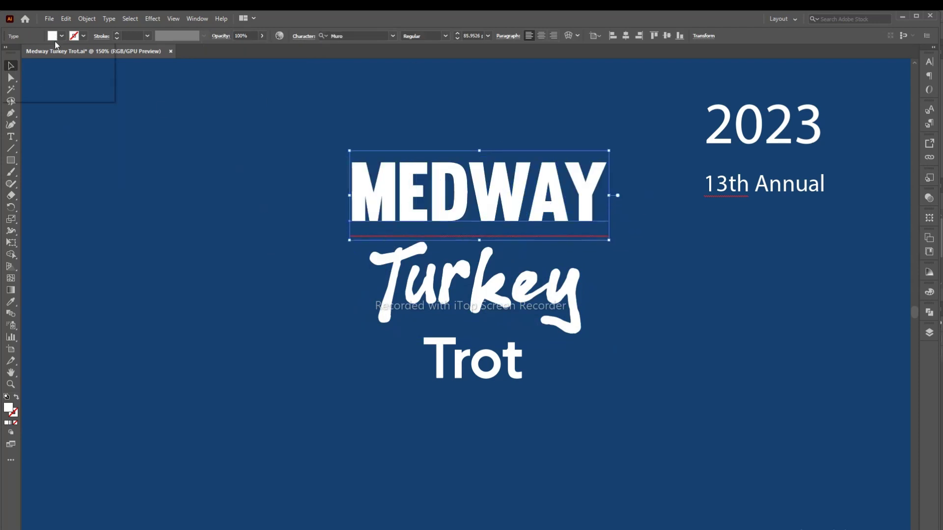
pyautogui.click(61, 36)
pyautogui.click(30, 63)
# Move MEDWAY down, nudge Turkey, tuck Trot under Turkey and fill Trot yellow
pyautogui.moveTo(479, 191); pyautogui.dragTo(481, 212)
pyautogui.moveTo(575, 274); pyautogui.dragTo(581, 267)
pyautogui.moveTo(508, 369); pyautogui.dragTo(513, 345)
pyautogui.click(209, 36)
pyautogui.click(62, 36)
pyautogui.click(35, 63)
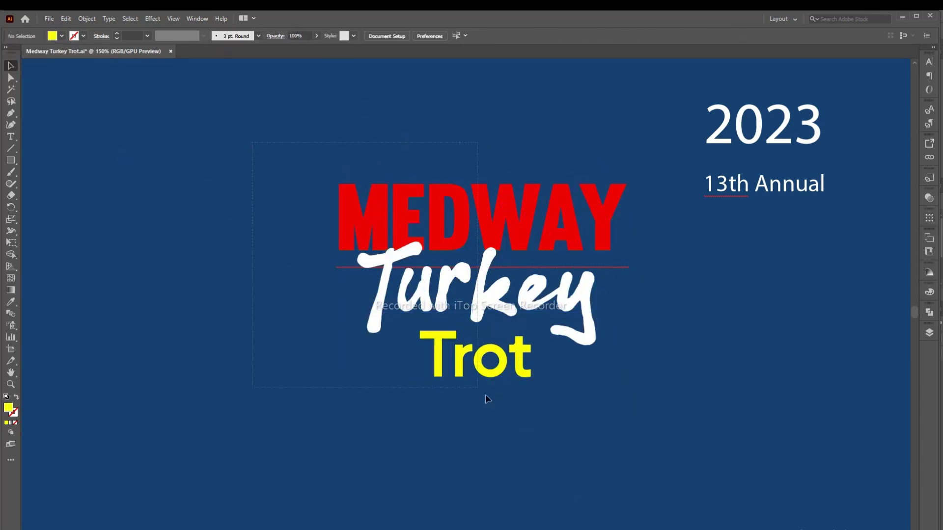
# Move 2023 and 13th Annual to the top right of the artboard
pyautogui.click(485, 394)
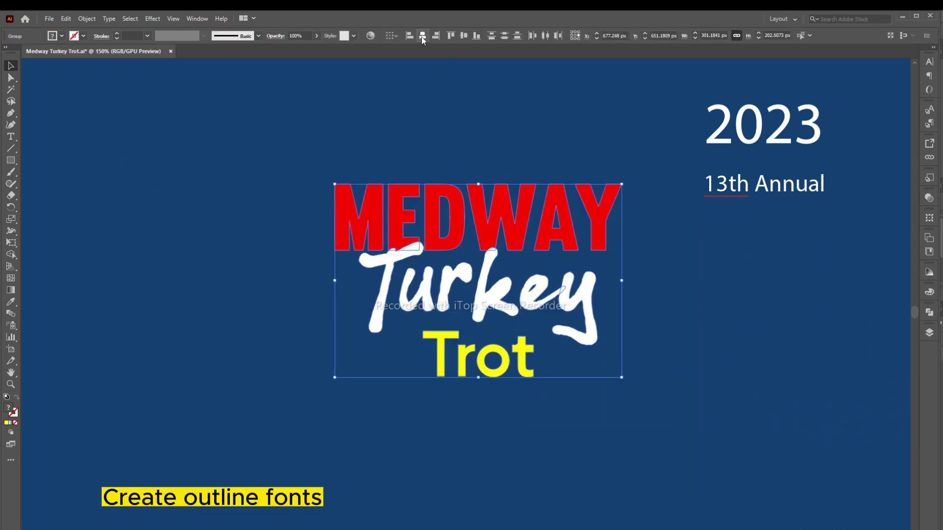
pyautogui.moveTo(767, 178); pyautogui.dragTo(805, 169)
pyautogui.click(811, 227)
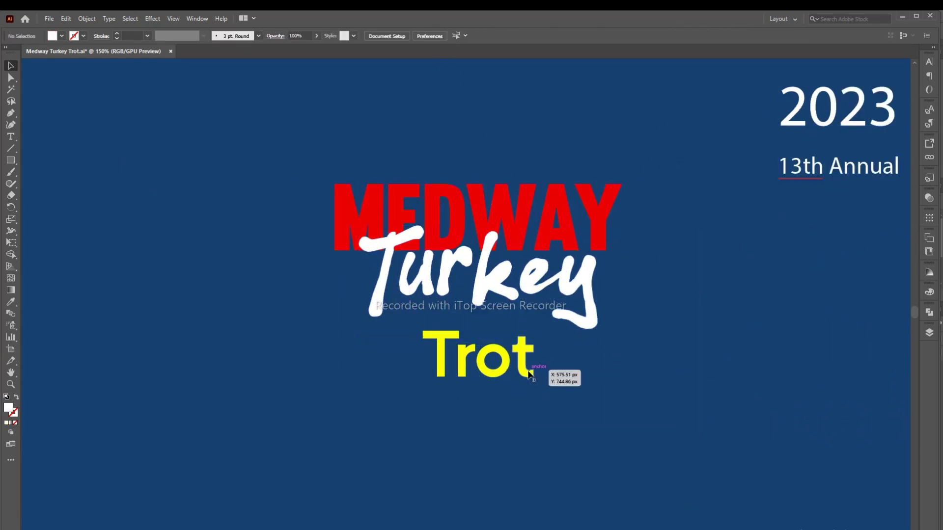
# Ungroup the Turkey letter shapes and delete the duplicate y and T
pyautogui.click(484, 295)
pyautogui.rightClick(484, 297)
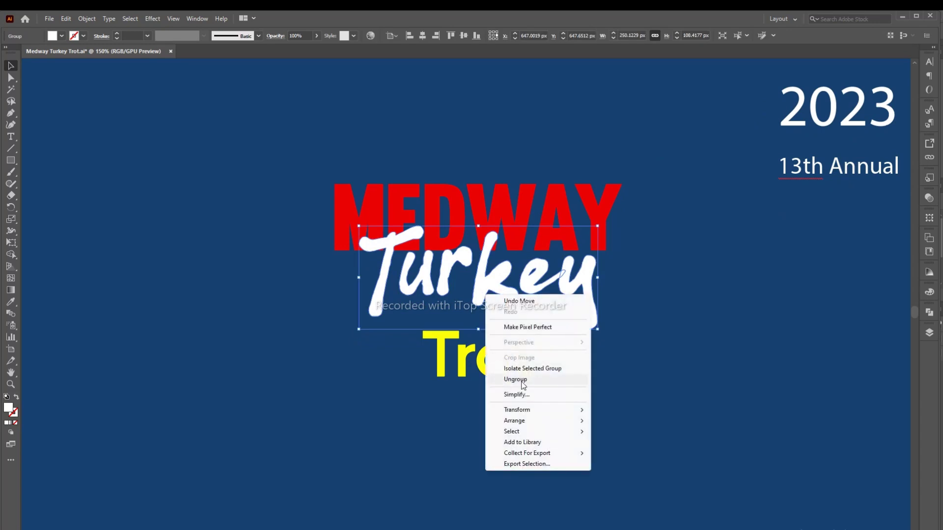
pyautogui.click(493, 332)
pyautogui.click(478, 283)
pyautogui.click(538, 287)
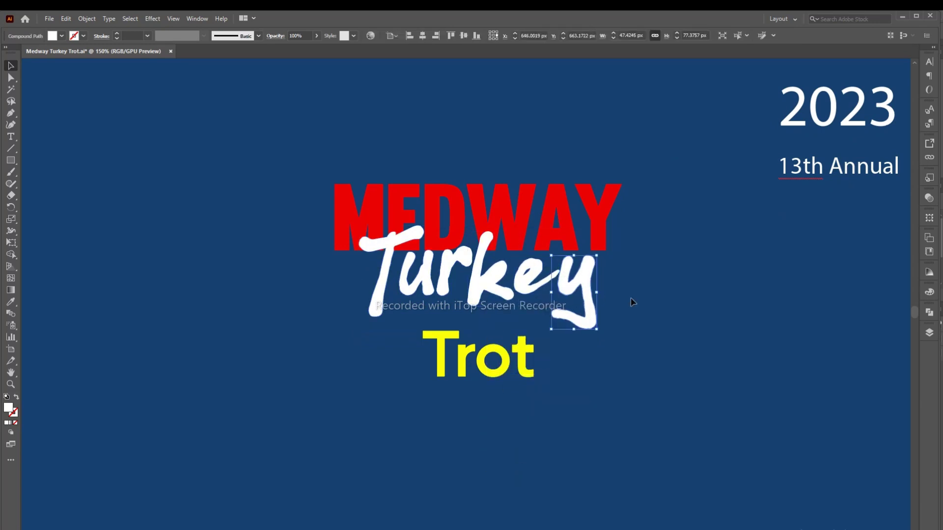
pyautogui.press('Delete')
pyautogui.click(382, 302)
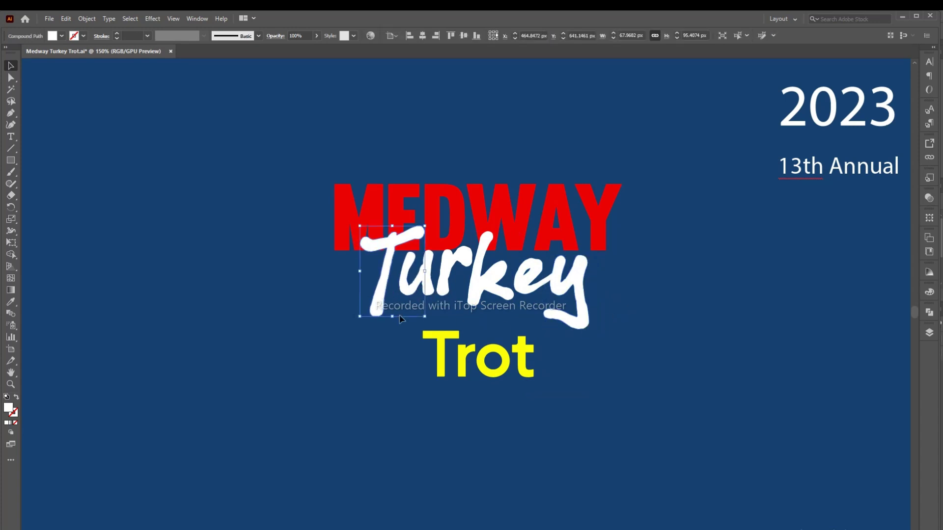
pyautogui.press('Delete')
# Release Turkey's compound path, regroup it, and horizontally centre all three words
pyautogui.rightClick(595, 303)
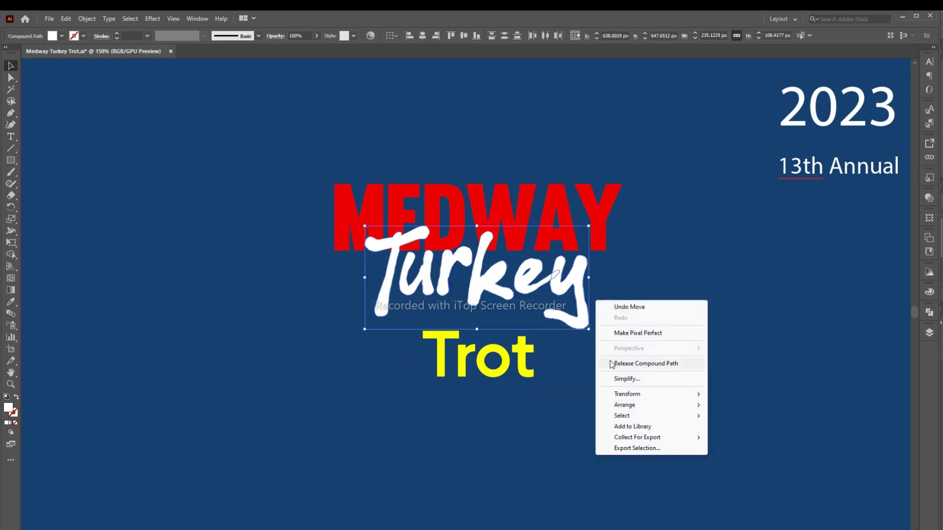
pyautogui.press('Escape')
pyautogui.click(598, 308)
pyautogui.hotkey('ctrl', 'g')
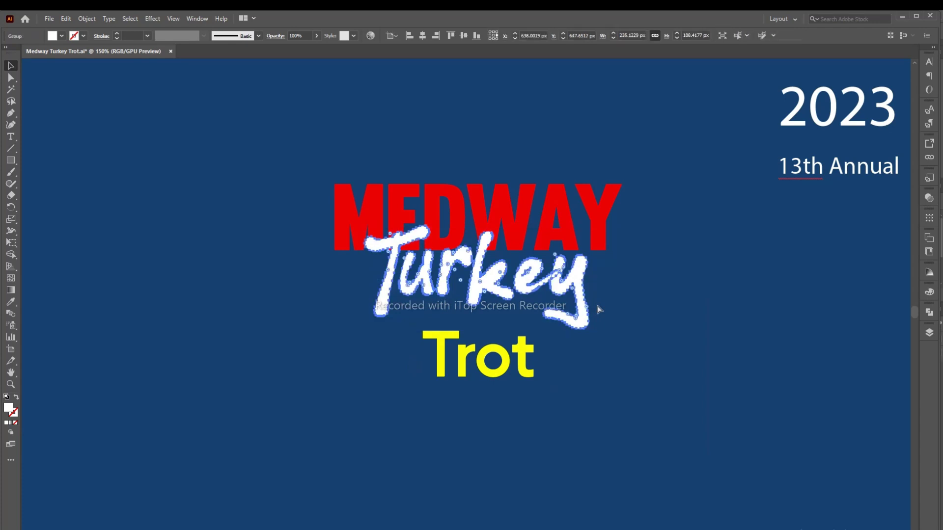
pyautogui.hotkey('ctrl', 'a')
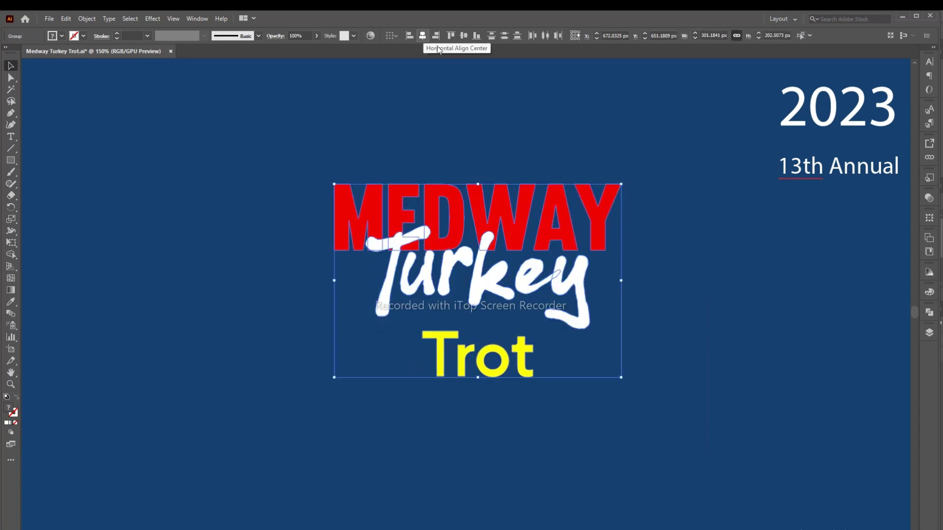
pyautogui.click(737, 259)
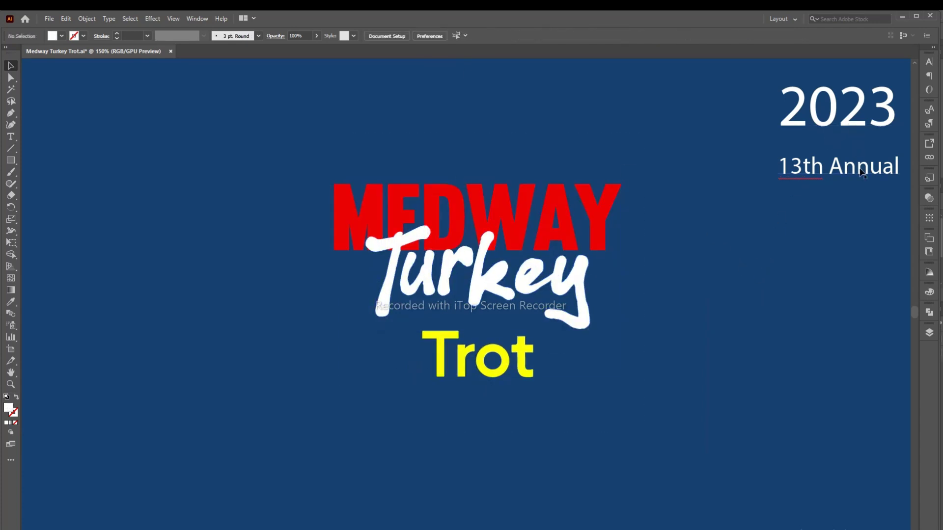
# Duplicate 2023 and 13th Annual beside Turkey, with 13th Annual under 2023
pyautogui.moveTo(859, 170); pyautogui.dragTo(487, 448)
pyautogui.moveTo(832, 128); pyautogui.dragTo(690, 351)
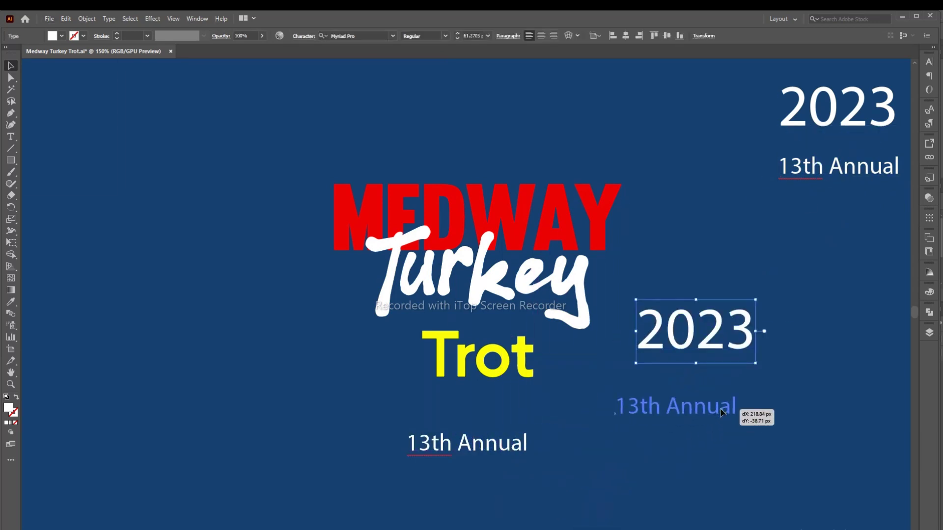
pyautogui.moveTo(721, 412); pyautogui.dragTo(748, 396)
pyautogui.click(672, 269)
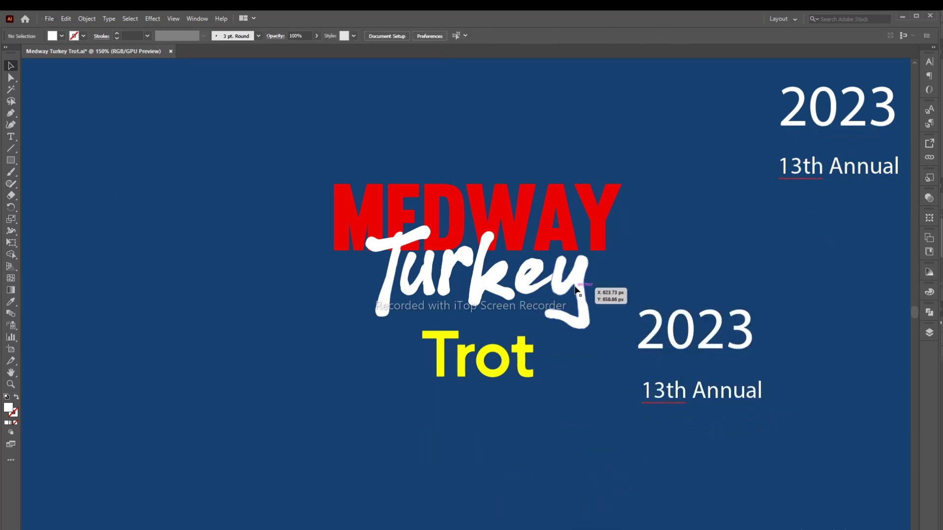
# Move Trot further down, then ungroup Turkey's letters and select its y
pyautogui.click(521, 377)
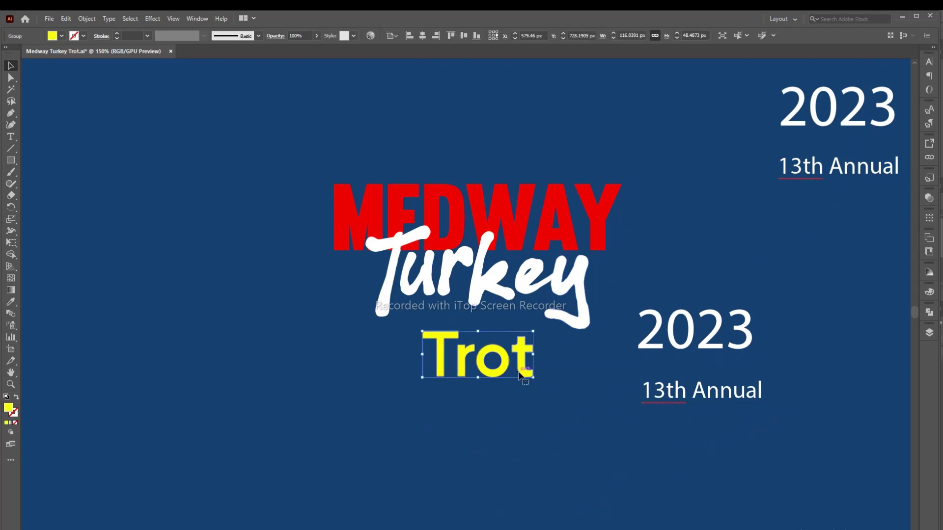
pyautogui.moveTo(521, 377); pyautogui.dragTo(527, 444)
pyautogui.rightClick(570, 322)
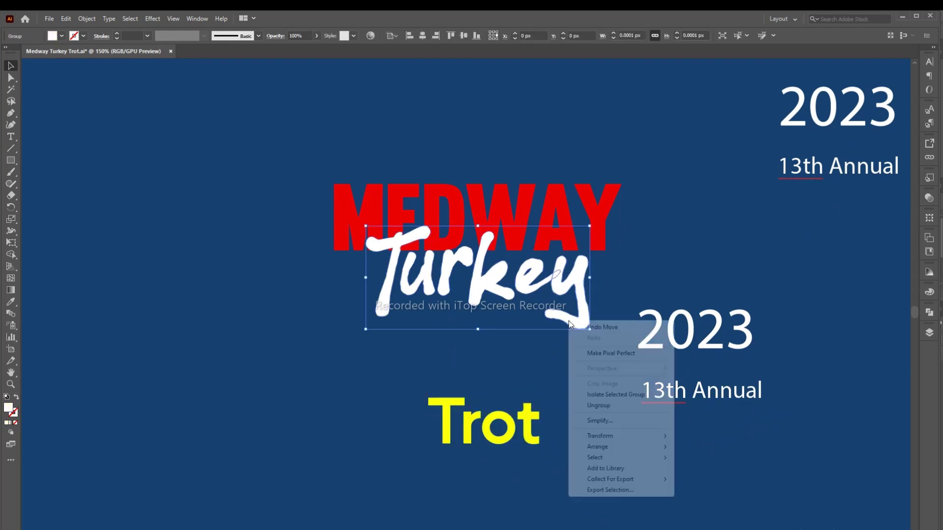
pyautogui.click(598, 405)
pyautogui.click(575, 319)
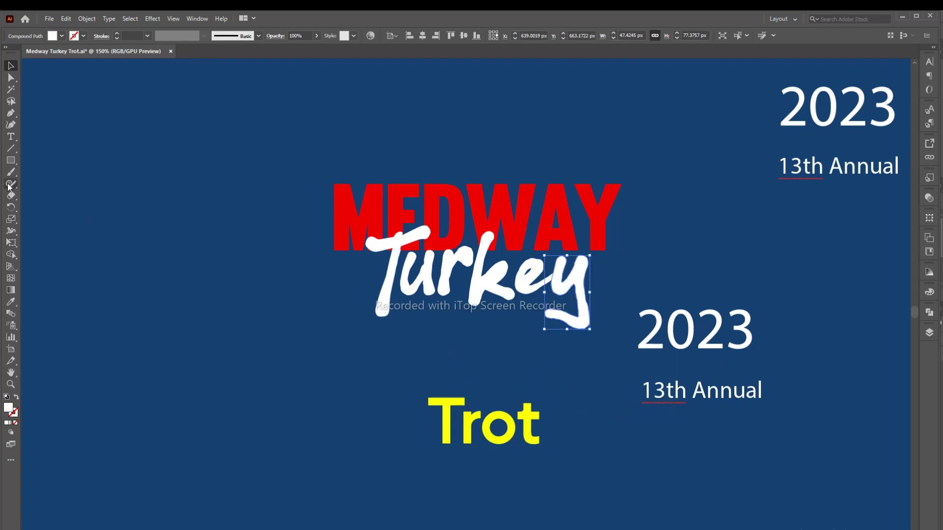
# Draw a white swoosh tail below Turkey with the Pencil and erase its rough left end
pyautogui.moveTo(9, 187); pyautogui.dragTo(33, 203)
pyautogui.click(54, 196)
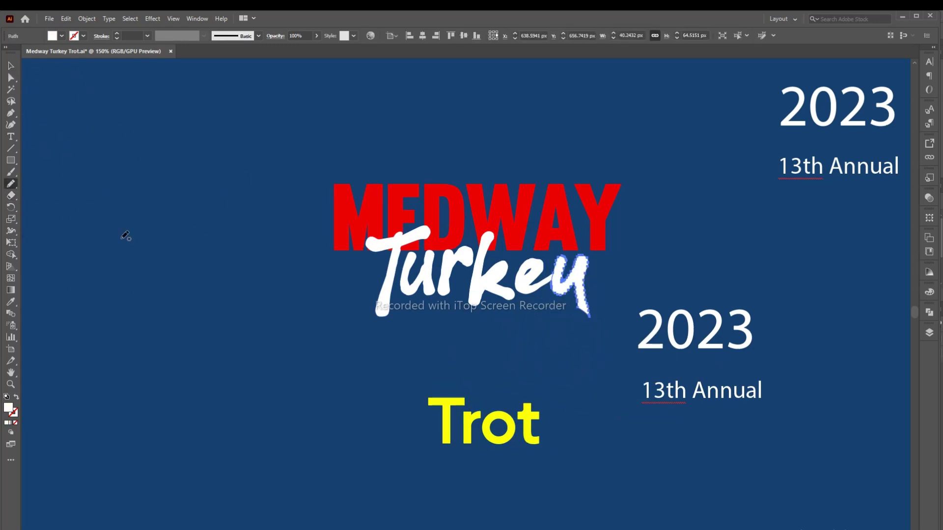
pyautogui.moveTo(578, 330); pyautogui.dragTo(587, 316)
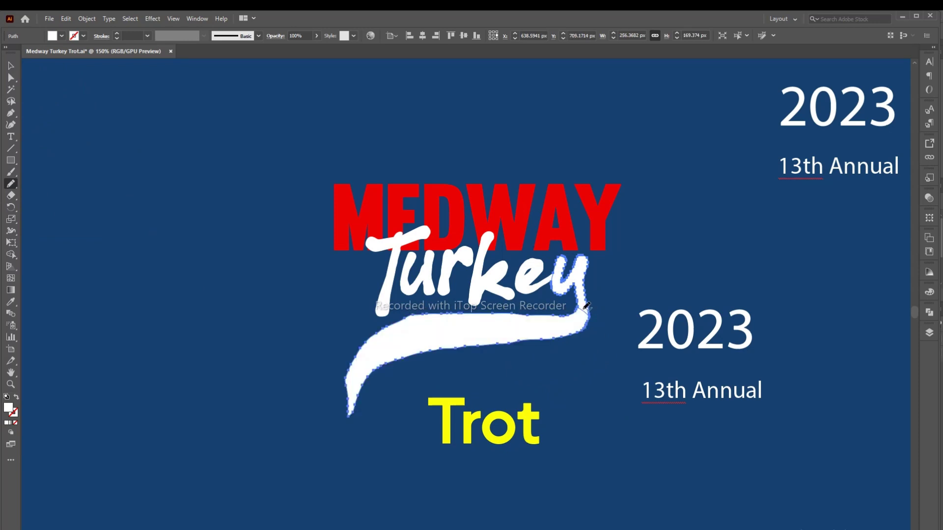
pyautogui.click(11, 195)
pyautogui.moveTo(341, 288); pyautogui.dragTo(338, 362)
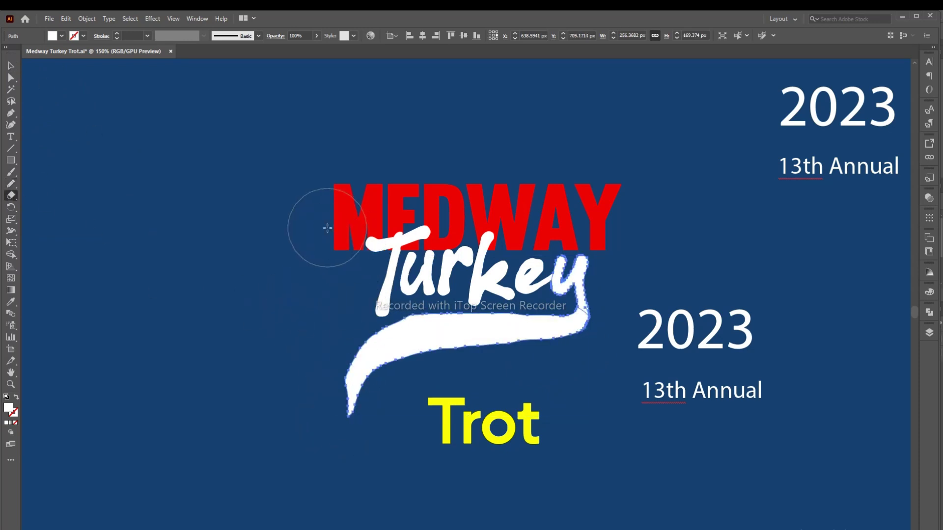
pyautogui.moveTo(316, 245)
pyautogui.mouseDown()
pyautogui.moveTo(329, 388)
pyautogui.moveTo(367, 379)
pyautogui.moveTo(364, 395)
pyautogui.moveTo(371, 380)
pyautogui.moveTo(367, 398)
pyautogui.mouseUp()
pyautogui.press('v')
pyautogui.click(125, 209)
# Run the Smooth tool along the swoosh's top edge, then deselect
pyautogui.moveTo(10, 184); pyautogui.dragTo(54, 208)
pyautogui.moveTo(400, 330); pyautogui.dragTo(589, 311)
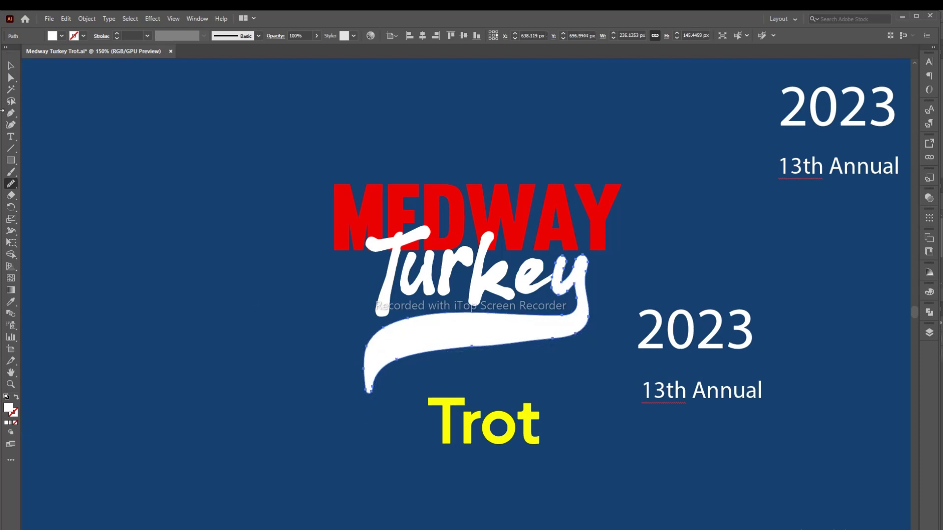
pyautogui.press('v')
pyautogui.hotkey('ctrl', 'shift', 'a')
# Try placing and restyling the 13th Annual copy on the swash, then undo those changes
pyautogui.moveTo(703, 392); pyautogui.dragTo(485, 342)
pyautogui.press('Down')
pyautogui.press('Down')
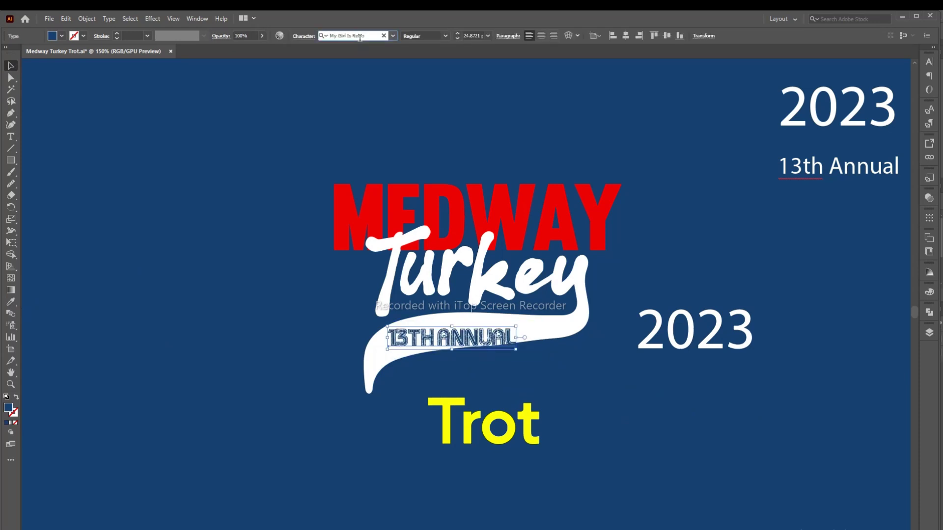
pyautogui.press('z')
pyautogui.click(455, 235)
pyautogui.click(456, 236)
pyautogui.press('v')
pyautogui.click(365, 314)
pyautogui.moveTo(365, 314); pyautogui.dragTo(819, 174)
pyautogui.hotkey('ctrl', 'z')
pyautogui.hotkey('ctrl', 'z')
pyautogui.hotkey('ctrl', 'z')
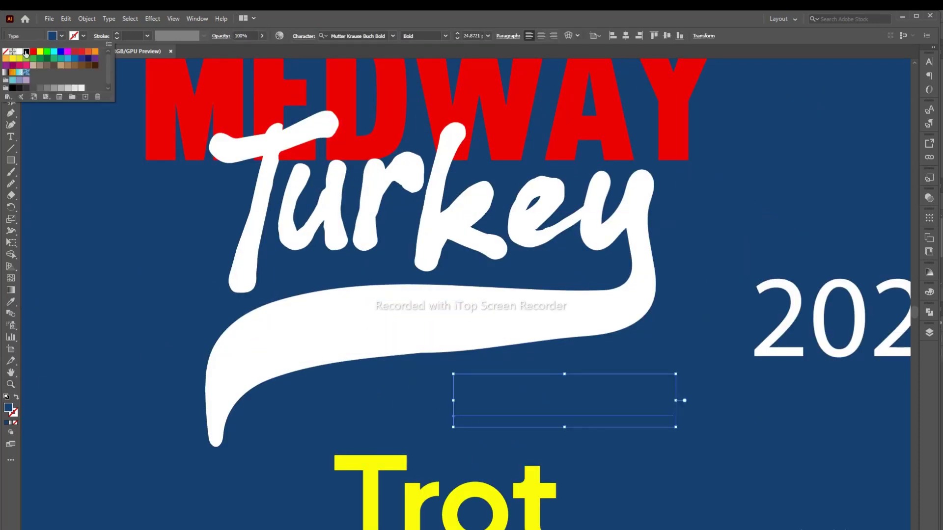
# Draw a stroked, unfilled Pen curve along the swash and smooth it
pyautogui.press('p')
pyautogui.click(219, 400)
pyautogui.moveTo(314, 335); pyautogui.dragTo(325, 335)
pyautogui.moveTo(413, 334); pyautogui.dragTo(414, 333)
pyautogui.click(639, 294)
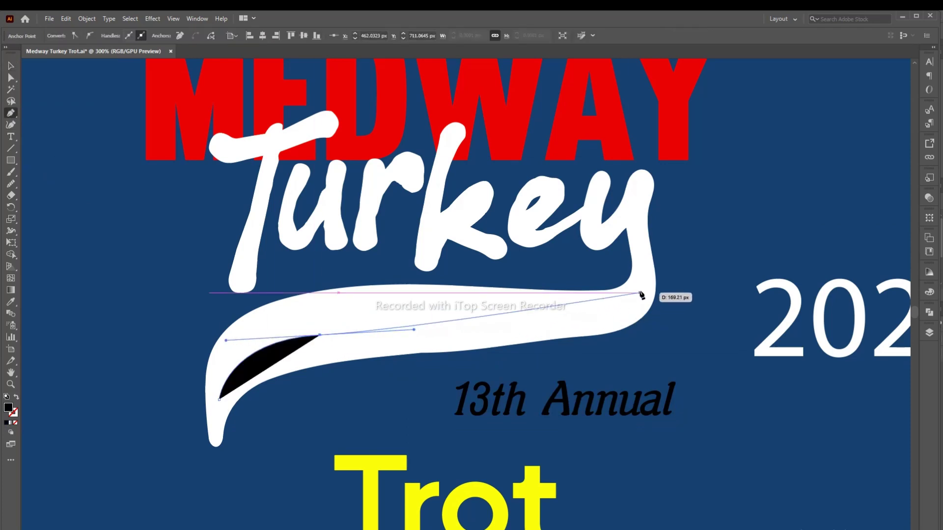
pyautogui.hotkey('shift', 'x')
pyautogui.press('a')
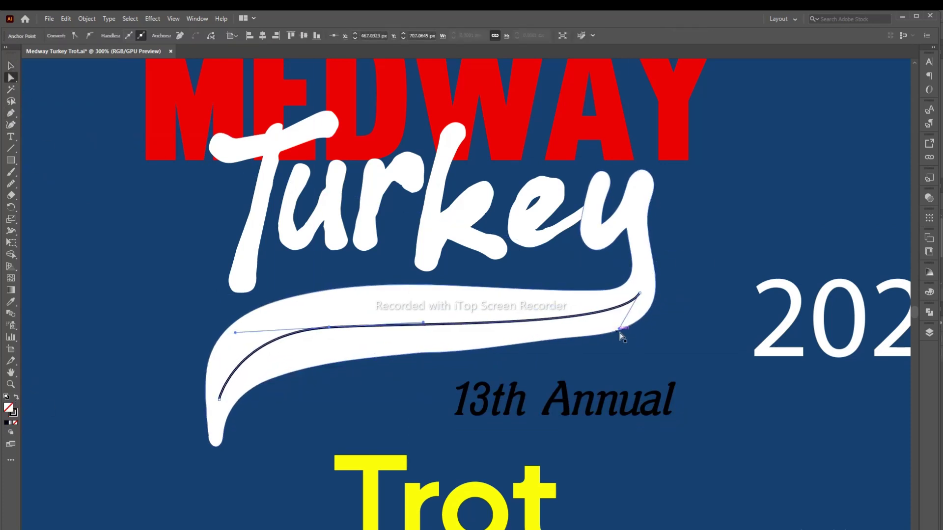
pyautogui.hotkey('shift', '`')
pyautogui.moveTo(291, 337); pyautogui.dragTo(235, 365)
# Type 13th Annual along the curved path in the bold italic font
pyautogui.press('t')
pyautogui.click(219, 397)
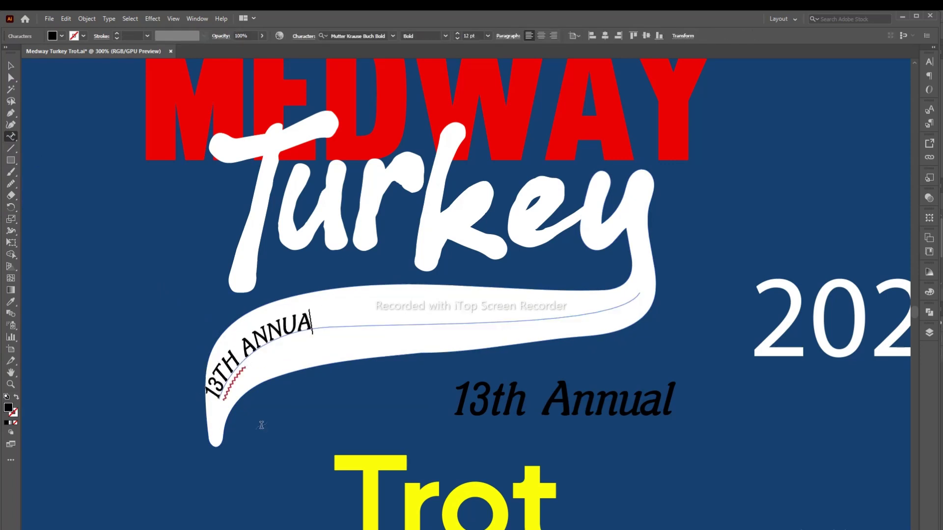
pyautogui.press('Escape')
pyautogui.press('i')
pyautogui.click(565, 400)
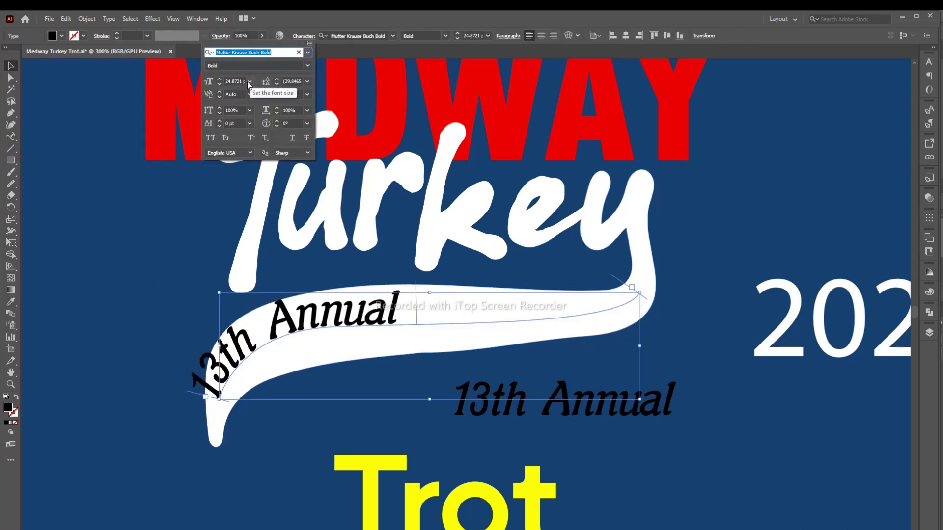
pyautogui.press('v')
# Centre the path text in Type on a Path Options and size it to 28 pt
pyautogui.doubleClick(11, 137)
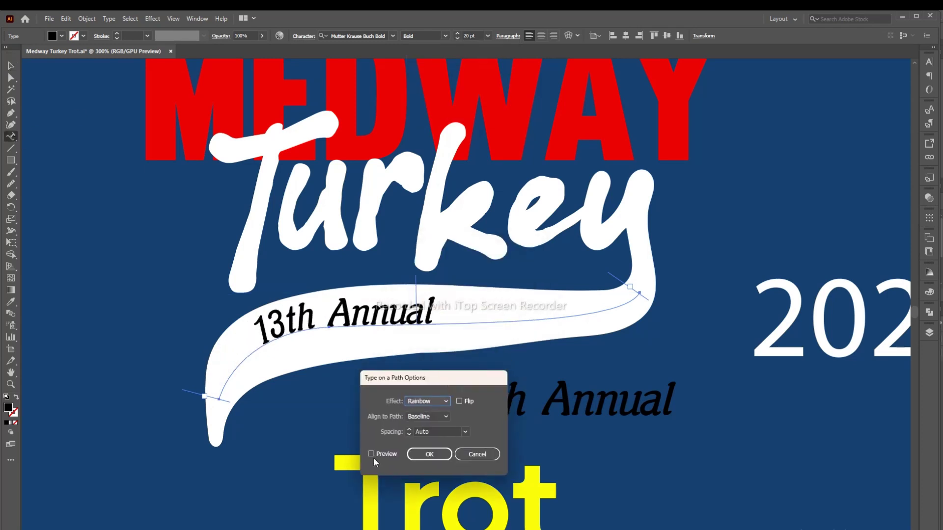
pyautogui.click(423, 449)
pyautogui.click(428, 454)
pyautogui.press('v')
pyautogui.click(303, 36)
pyautogui.click(219, 79)
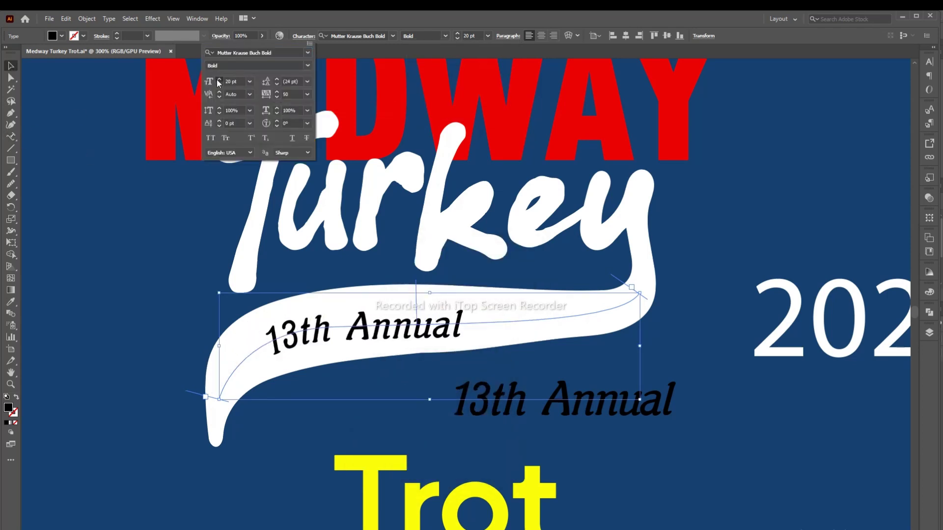
pyautogui.click(219, 79)
# Move the loose 13th Annual copy to the upper right and check the curved path's anchors
pyautogui.click(504, 427)
pyautogui.moveTo(505, 427); pyautogui.dragTo(869, 83)
pyautogui.press('a')
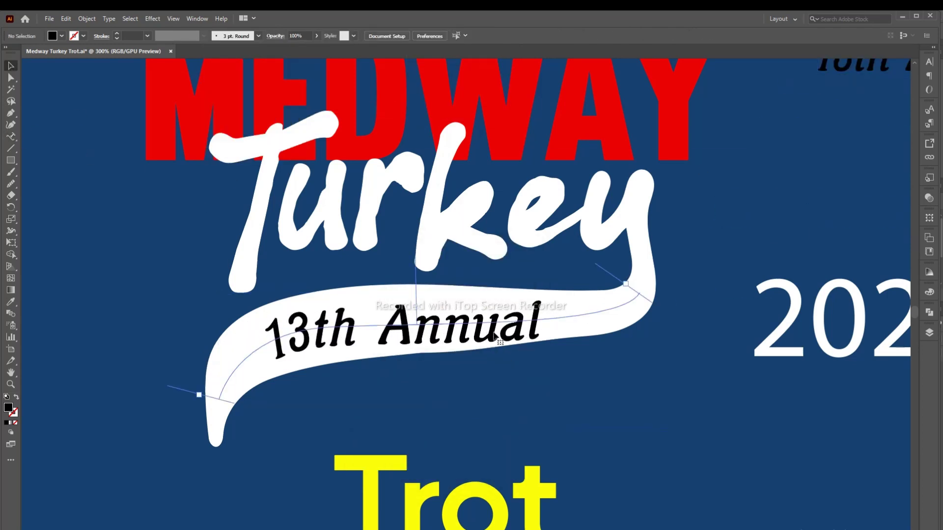
pyautogui.click(637, 300)
pyautogui.click(486, 379)
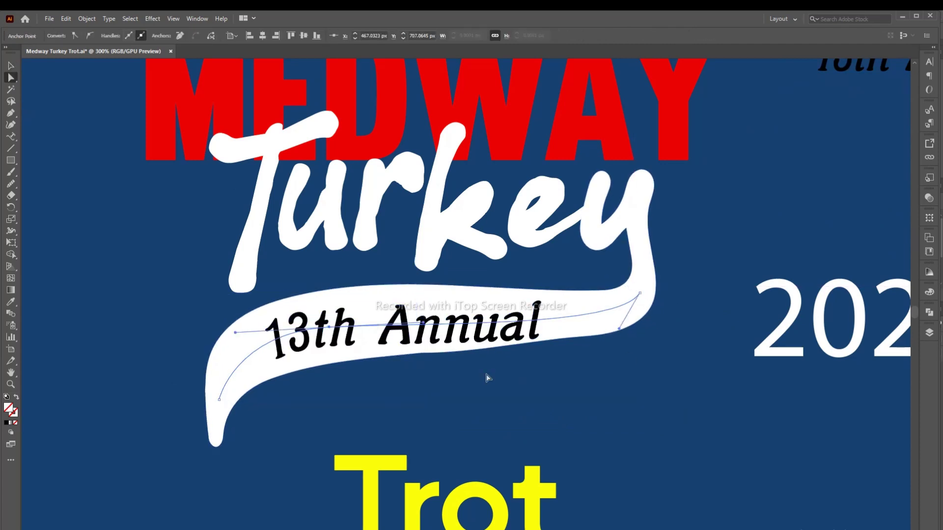
pyautogui.click(636, 308)
pyautogui.click(558, 385)
# Convert the path text 13th Annual to outlines and colour it navy
pyautogui.rightClick(524, 330)
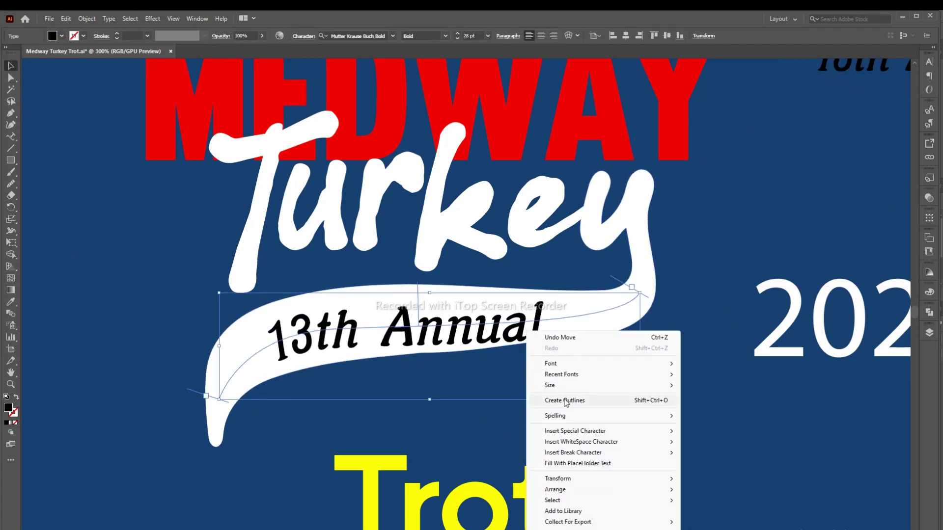
pyautogui.click(562, 400)
pyautogui.press('s')
pyautogui.press('v')
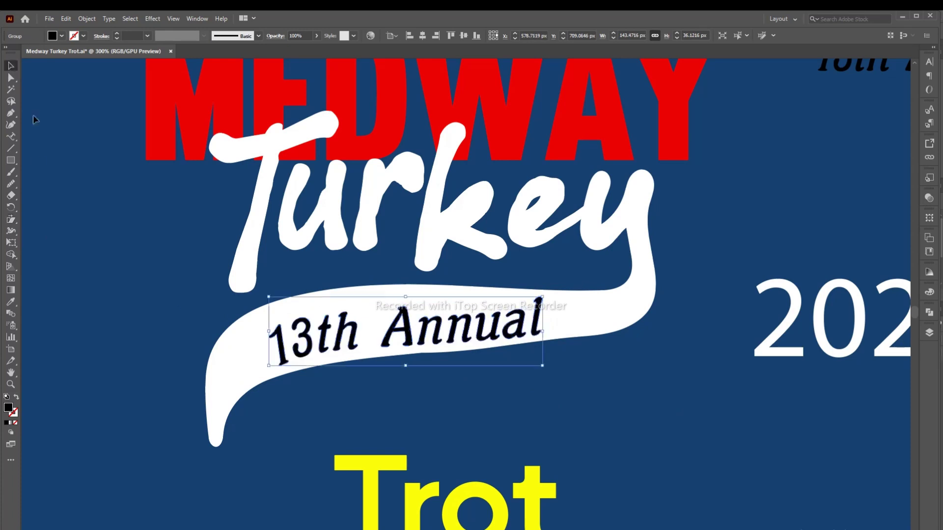
pyautogui.press('i')
pyautogui.click(495, 391)
pyautogui.press('v')
pyautogui.click(495, 391)
pyautogui.click(469, 339)
# Apply Free Distort to the lettering so it leans with the swash, then zoom out to 200%
pyautogui.click(152, 19)
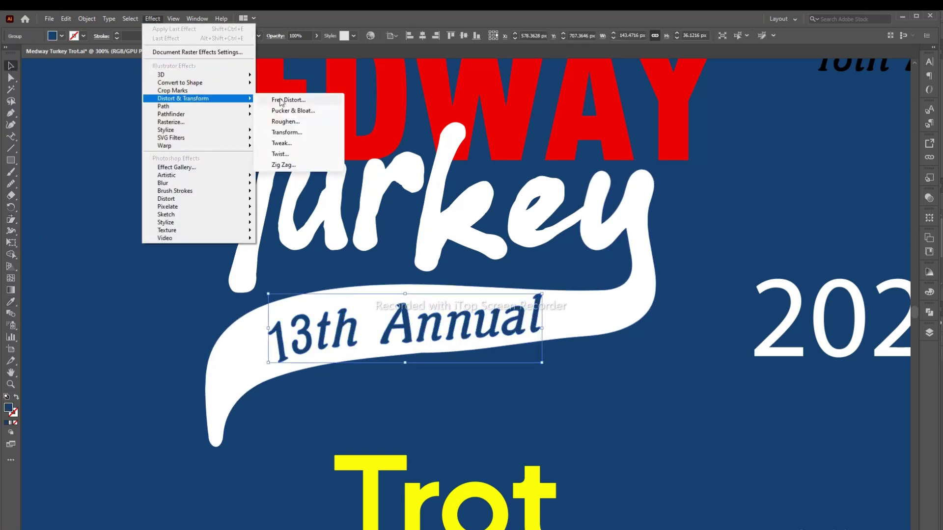
pyautogui.click(285, 96)
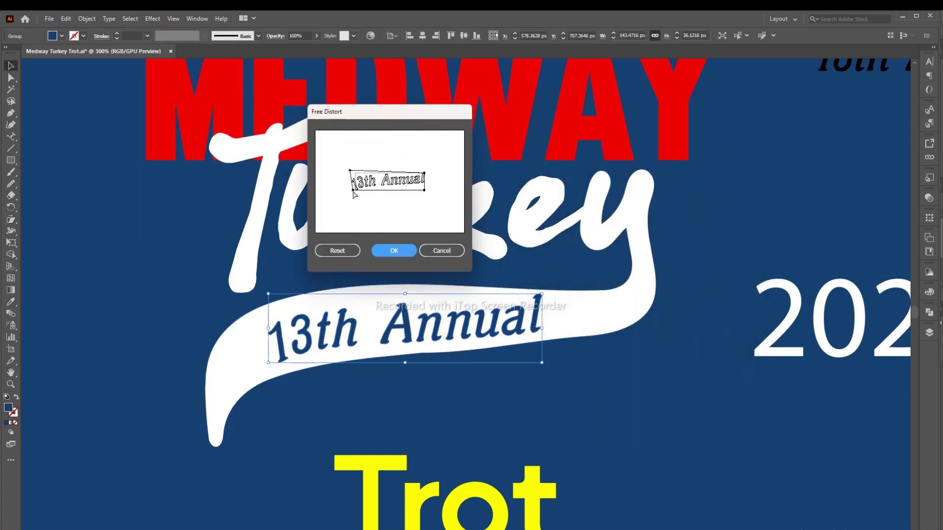
pyautogui.press('Return')
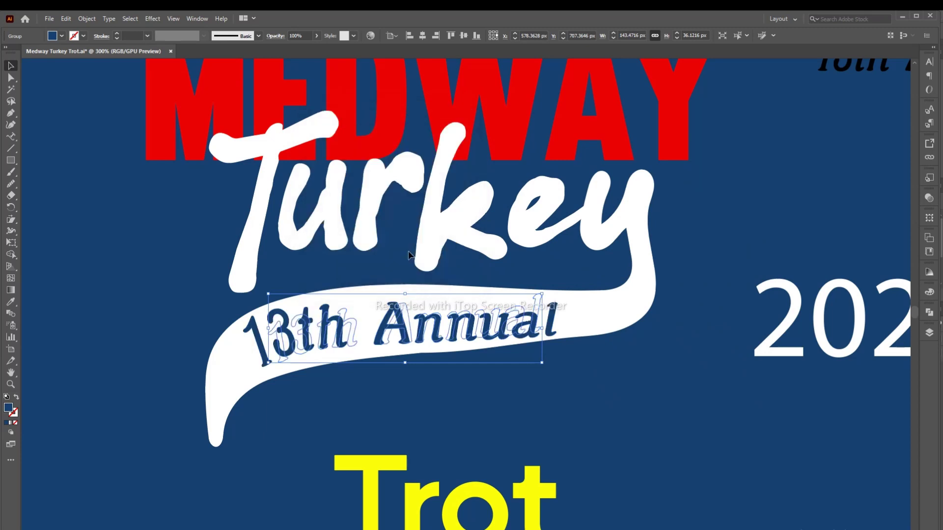
pyautogui.press('s')
pyautogui.press('v')
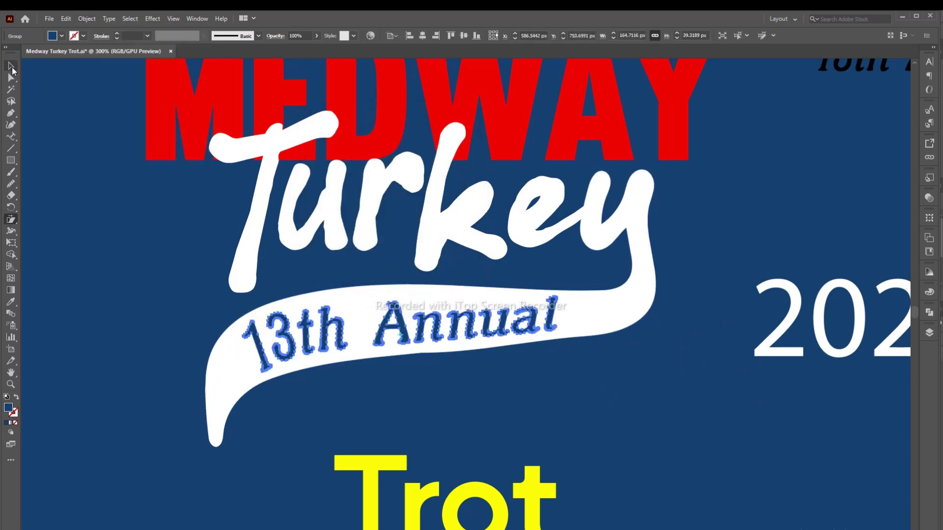
pyautogui.click(83, 158)
pyautogui.hotkey('ctrl', '-')
pyautogui.click(496, 338)
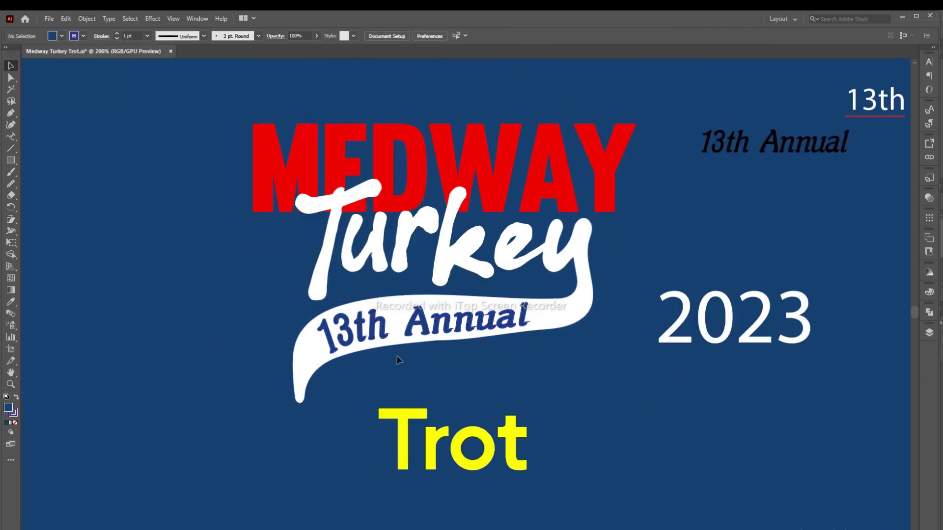
# Apply a 1 px Offset Path effect with Round joins to the 13th Annual lettering
pyautogui.click(153, 19)
pyautogui.moveTo(206, 106)
pyautogui.click(288, 108)
pyautogui.click(211, 261)
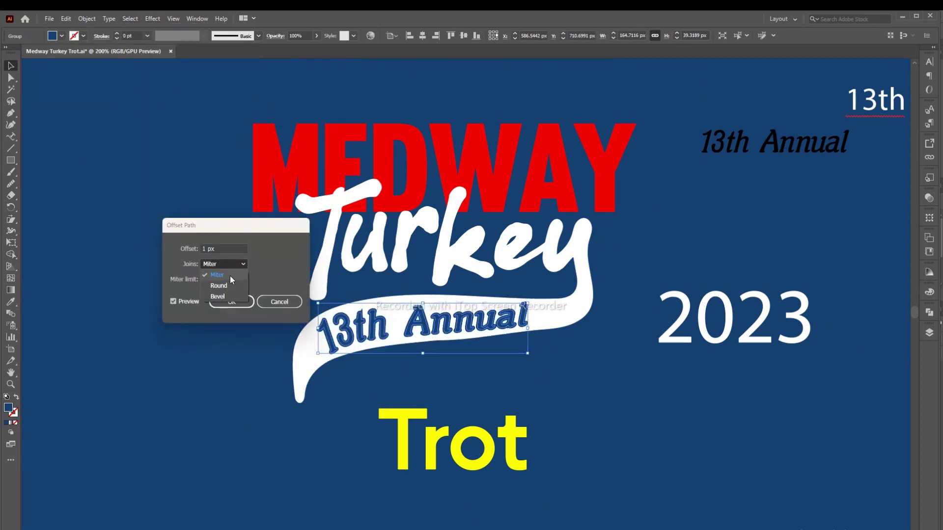
pyautogui.click(216, 287)
pyautogui.click(219, 301)
# Select the white swash and show the Pathfinder panel
pyautogui.click(587, 278)
pyautogui.click(929, 312)
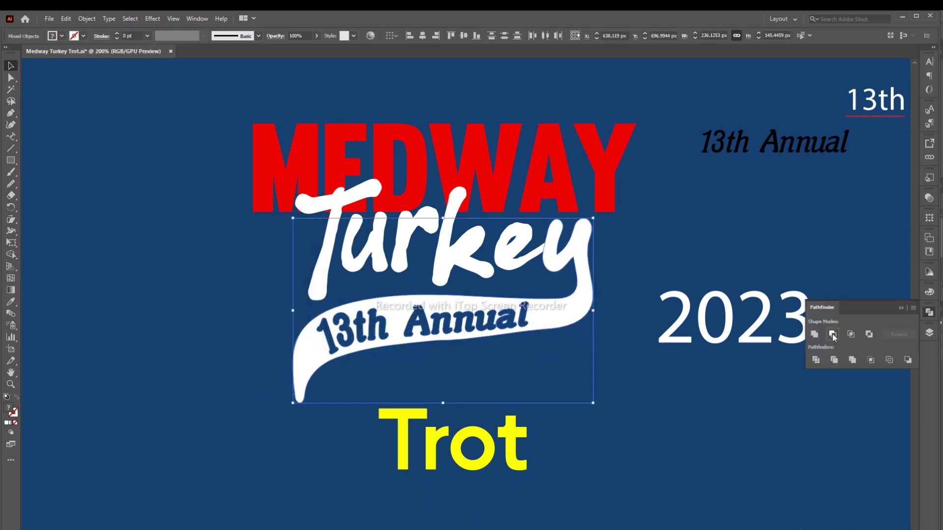
pyautogui.click(220, 352)
pyautogui.hotkey('ctrl', '-')
pyautogui.hotkey('ctrl', '-')
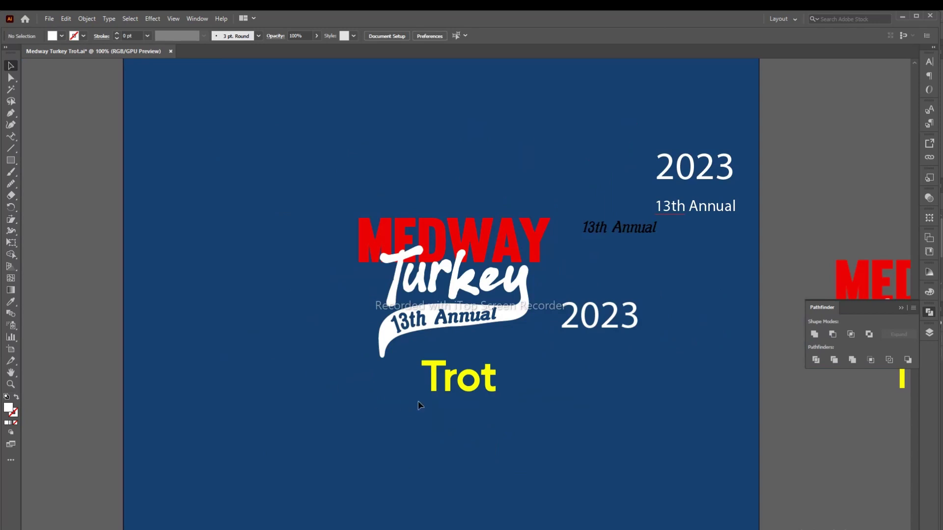
# Marquee-select the whole Turkey logo and bring up its context menu
pyautogui.click(441, 260)
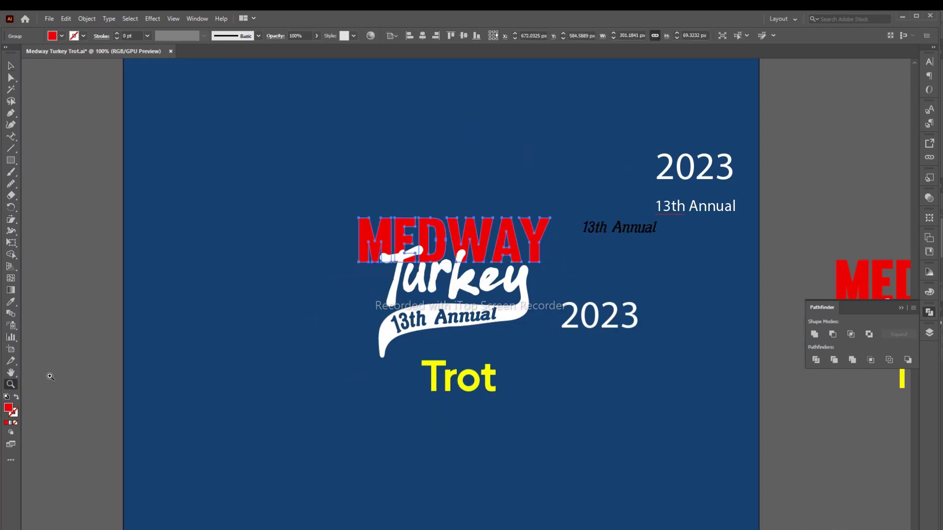
pyautogui.click(450, 285)
pyautogui.press('v')
pyautogui.hotkey('ctrl', 'shift', 'a')
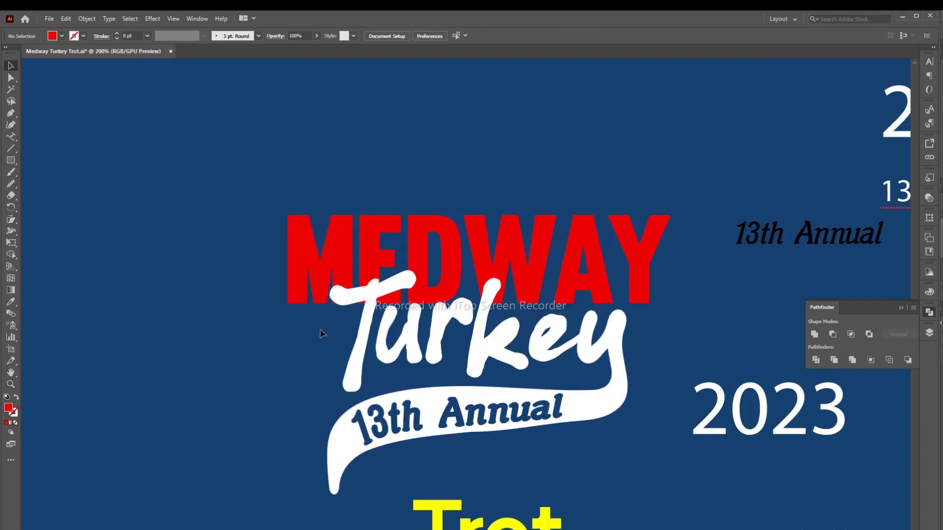
pyautogui.moveTo(619, 440); pyautogui.dragTo(620, 440)
pyautogui.rightClick(232, 326)
# Give the Turkey swash a 2 px navy Offset Path outline with round joins
pyautogui.click(263, 417)
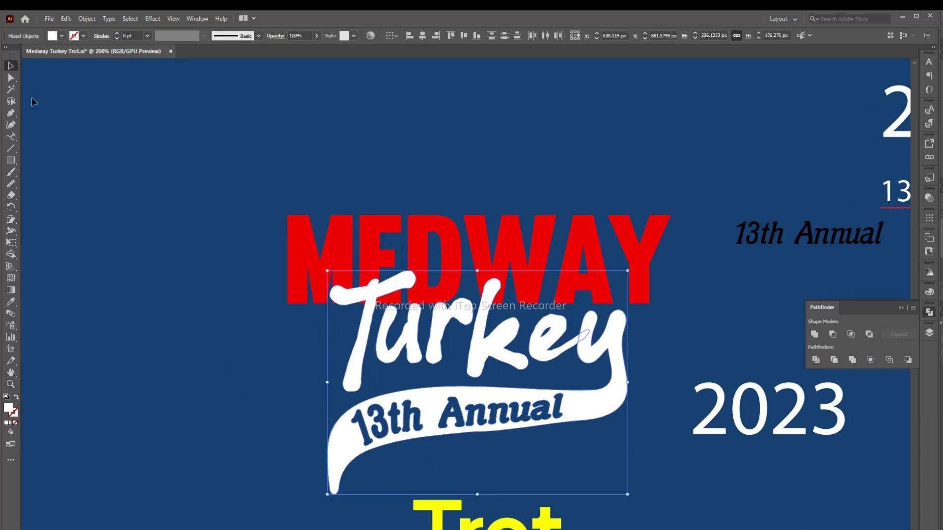
pyautogui.click(65, 20)
pyautogui.click(66, 19)
pyautogui.click(65, 20)
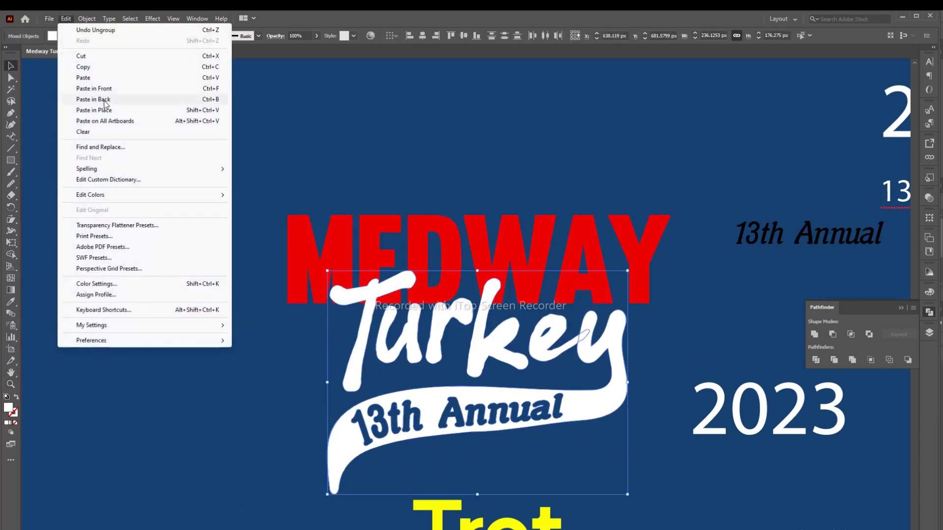
pyautogui.click(81, 98)
pyautogui.click(52, 36)
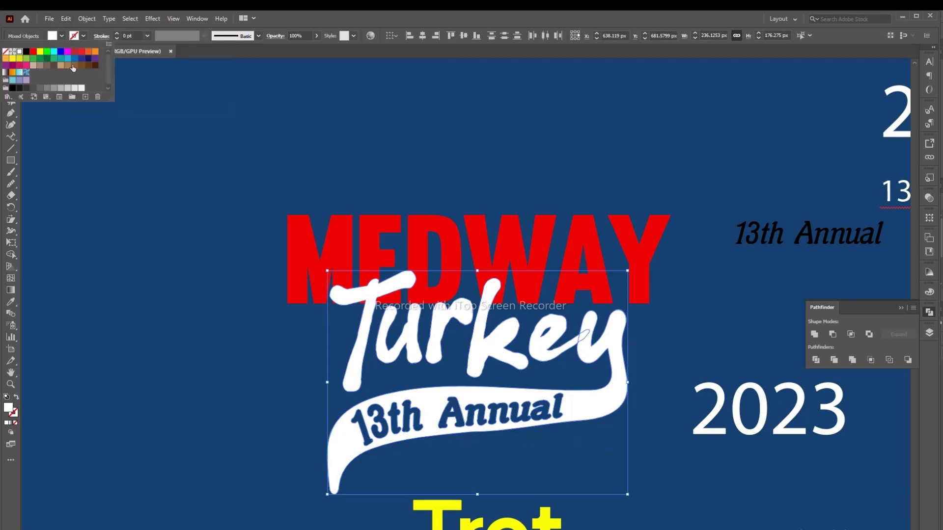
pyautogui.click(152, 19)
pyautogui.moveTo(201, 109)
pyautogui.click(285, 109)
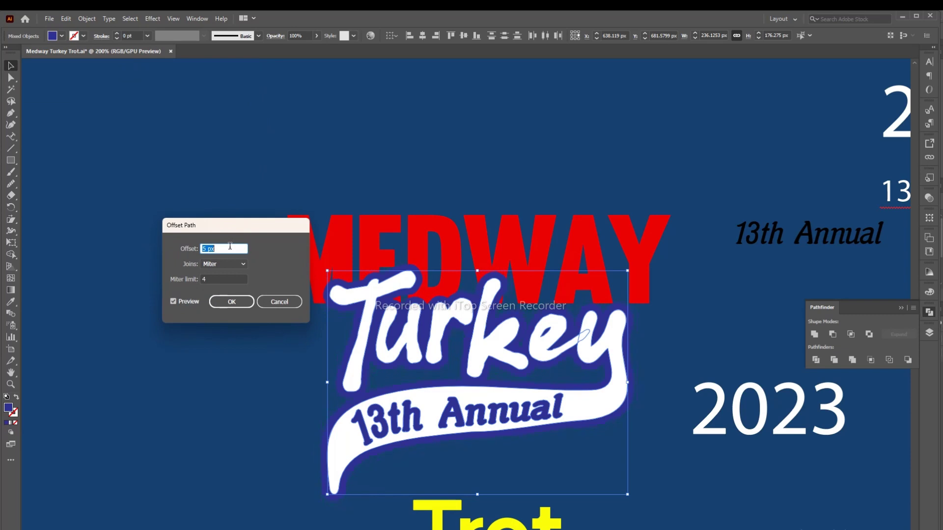
pyautogui.click(224, 266)
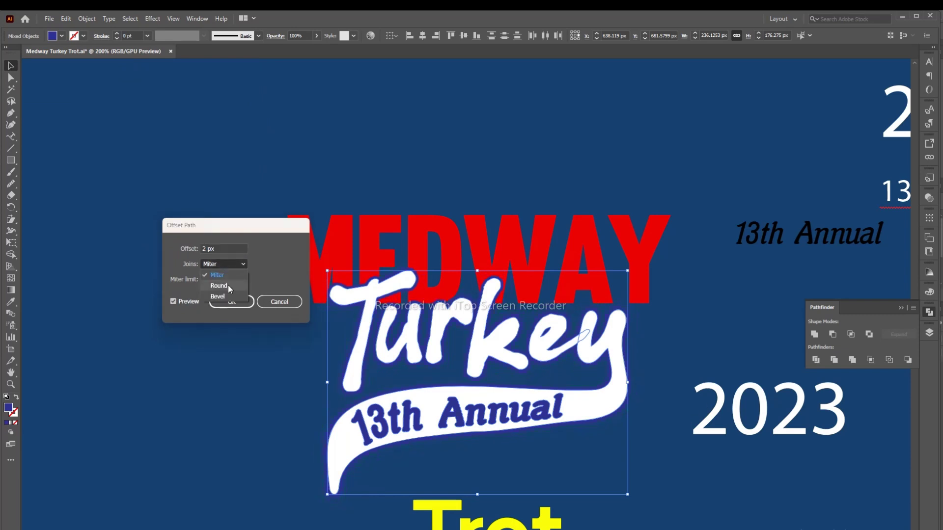
pyautogui.click(228, 285)
pyautogui.click(231, 301)
# Expand the offset into real outlines and group the Turkey swash parts
pyautogui.click(86, 18)
pyautogui.click(126, 148)
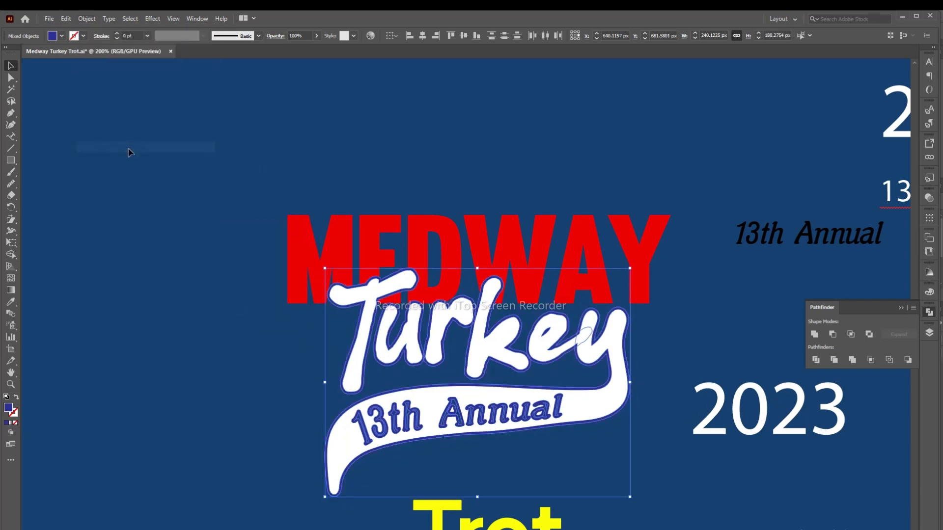
pyautogui.hotkey('ctrl', 'g')
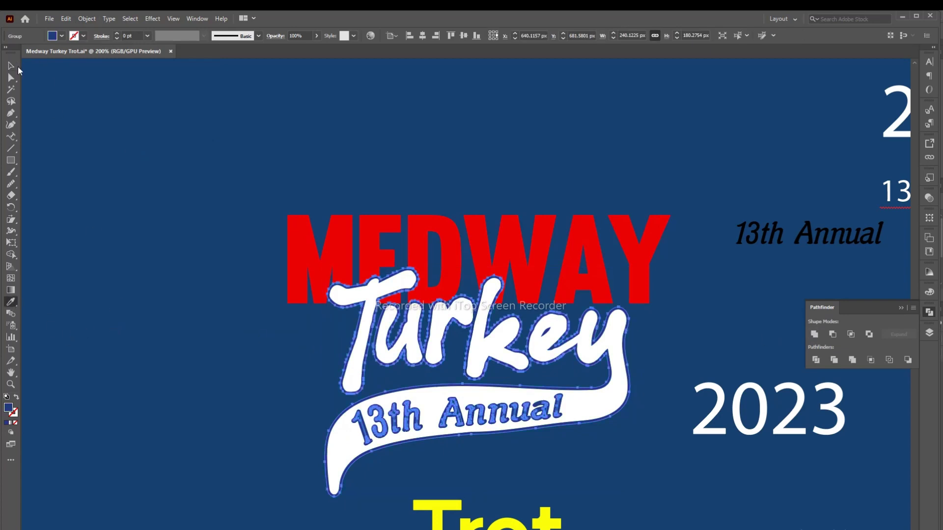
pyautogui.click(112, 260)
# Zoom out to the whole artboard and check the Turkey swash and 13th Annual group
pyautogui.scroll(-2, 176, 298)
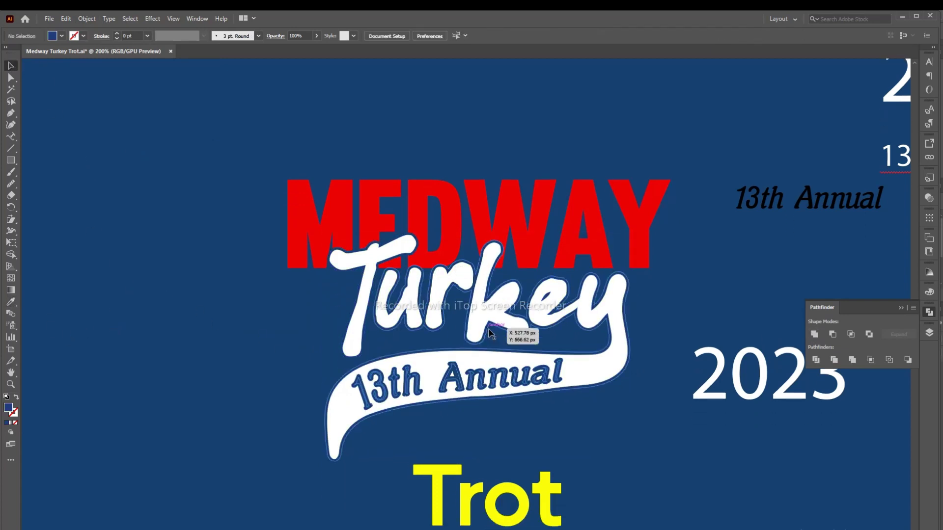
pyautogui.hotkey('ctrl', '-')
pyautogui.hotkey('ctrl', '-')
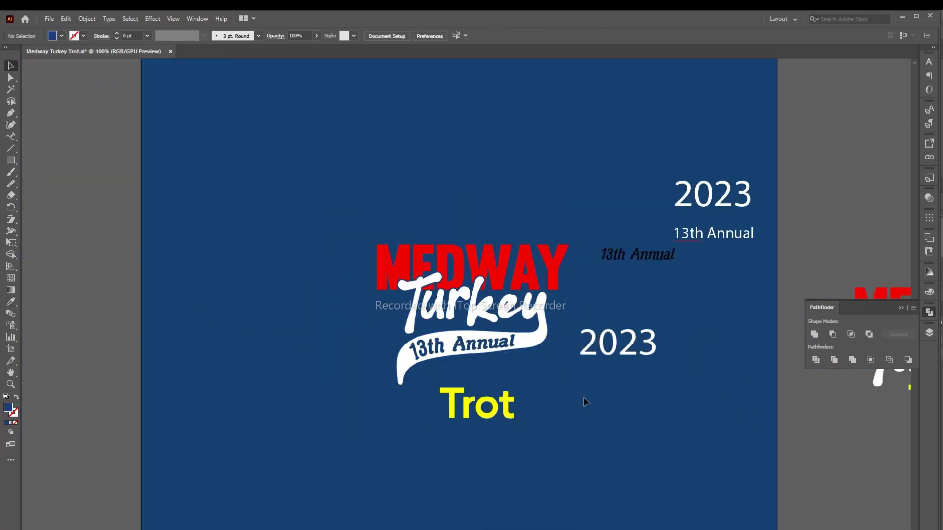
pyautogui.click(537, 352)
pyautogui.rightClick(537, 352)
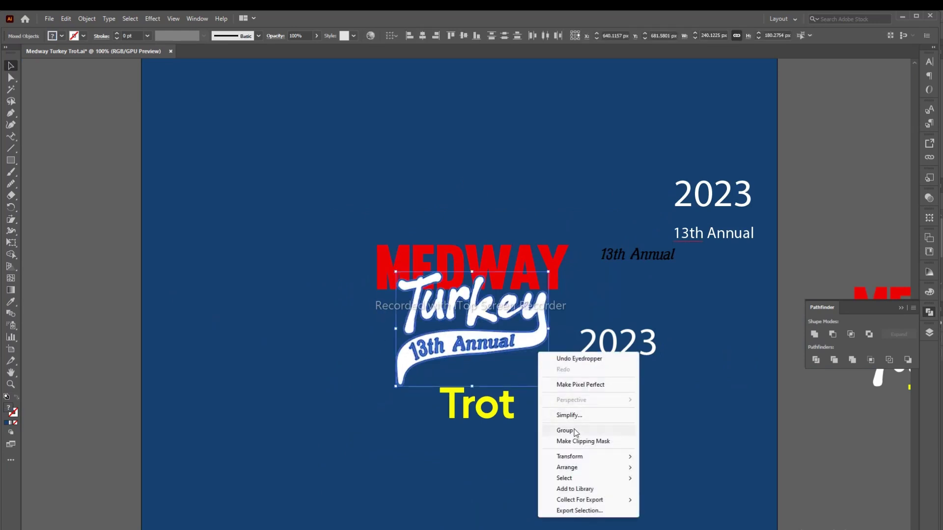
pyautogui.press('Escape')
pyautogui.click(480, 211)
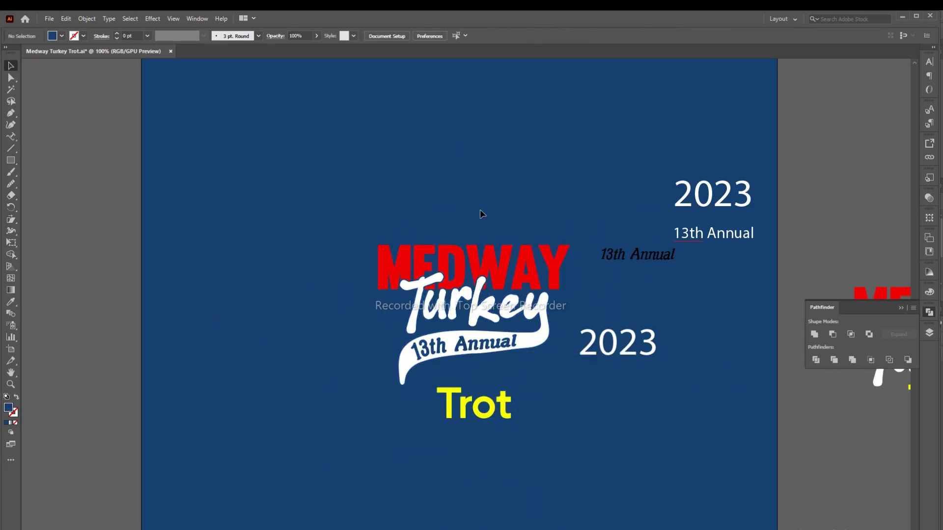
# Move the 2023 text up and draw a white circle below it
pyautogui.hotkey('ctrl', '+')
pyautogui.click(619, 415)
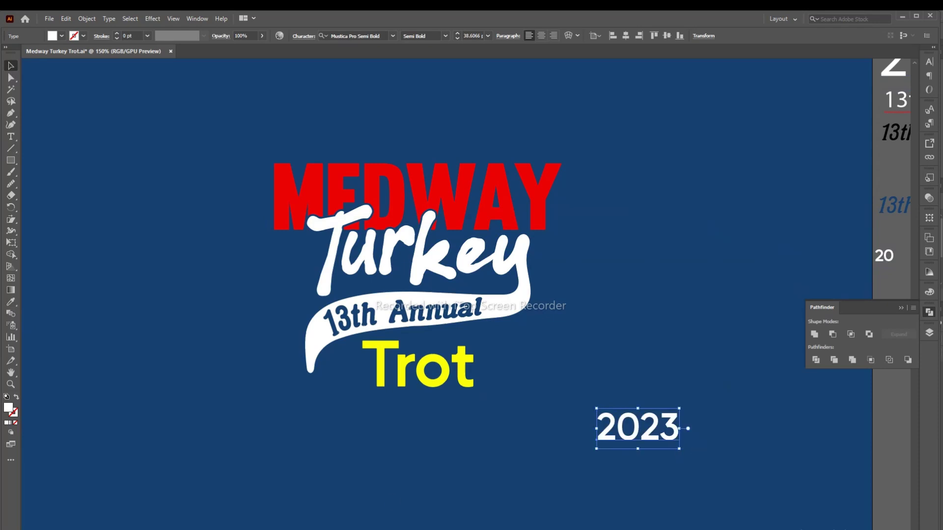
pyautogui.moveTo(673, 427); pyautogui.dragTo(670, 290)
pyautogui.hotkey('ctrl', 'shift', 'a')
pyautogui.moveTo(11, 160); pyautogui.dragTo(44, 183)
pyautogui.moveTo(659, 391); pyautogui.dragTo(691, 421)
pyautogui.press('v')
# Bring 2023 in front of the circle and move it inside the white circle
pyautogui.rightClick(670, 304)
pyautogui.moveTo(688, 464)
pyautogui.click(599, 465)
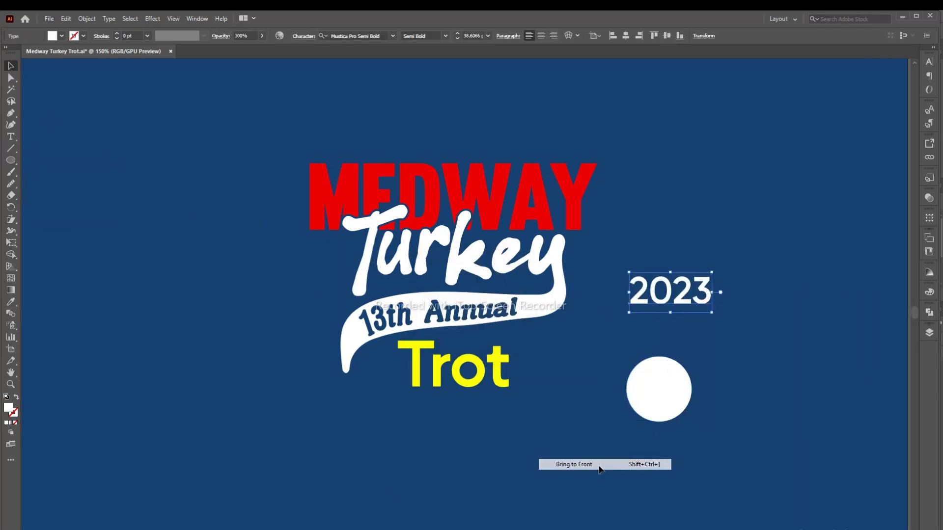
pyautogui.moveTo(700, 279); pyautogui.dragTo(320, 242)
pyautogui.keyDown('shift'); pyautogui.click(665, 361); pyautogui.keyUp('shift')
pyautogui.click(303, 321)
pyautogui.press('z')
pyautogui.click(373, 183)
# Set the 2023 text to Microsoft Sans Serif Regular
pyautogui.click(314, 316)
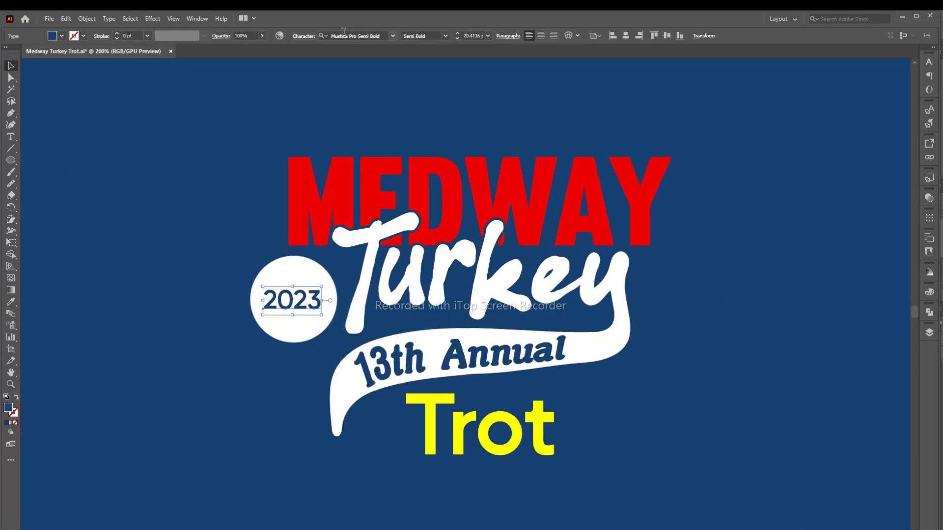
pyautogui.click(344, 36)
pyautogui.press('Up')
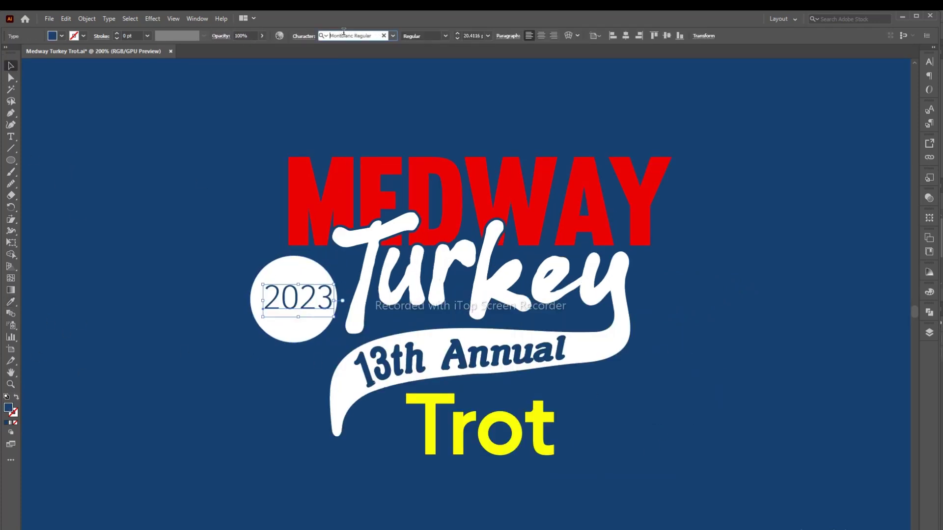
pyautogui.press('Up')
pyautogui.press('Up')
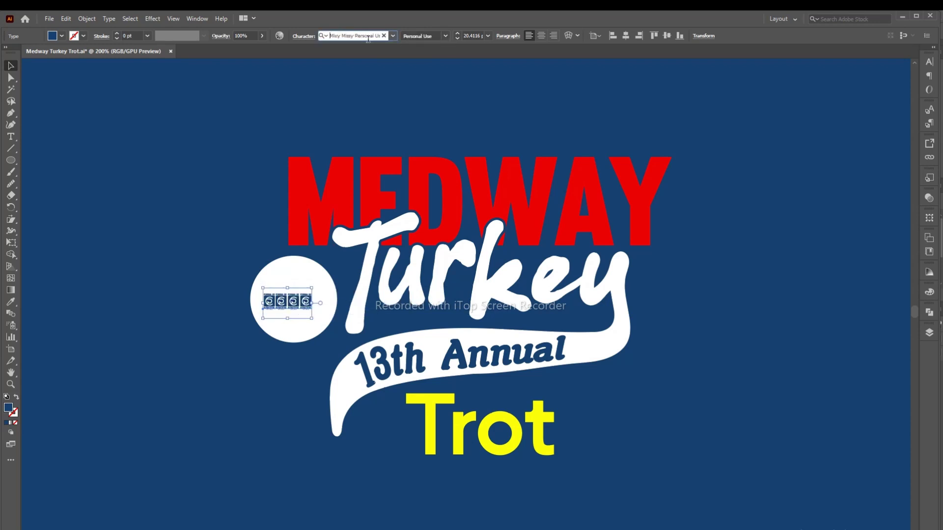
pyautogui.click(393, 35)
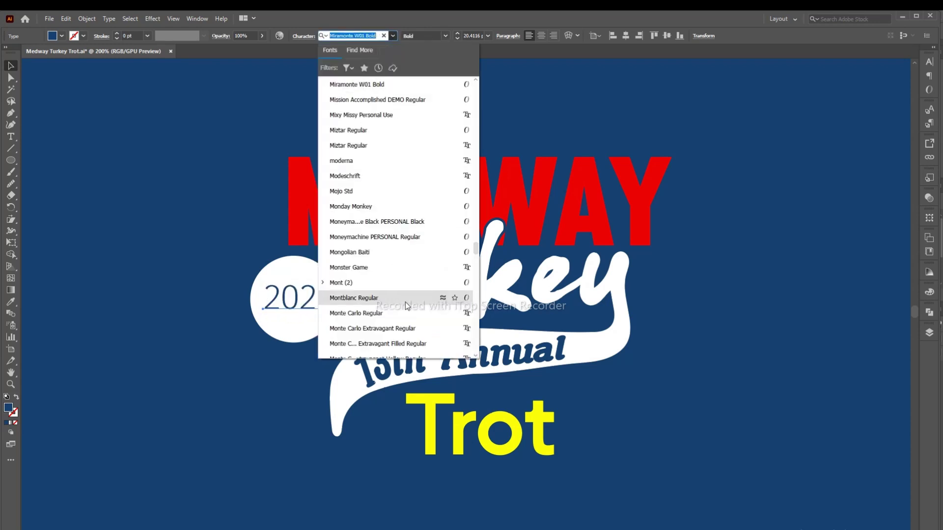
pyautogui.scroll(5, 405, 302)
pyautogui.click(381, 255)
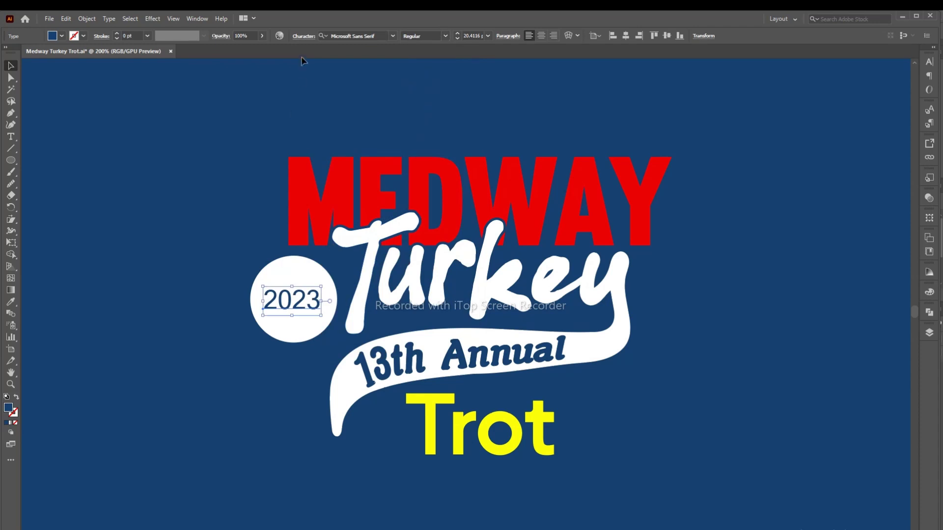
# Make the 2023 lettering taller and wider in the type settings
pyautogui.click(303, 36)
pyautogui.click(220, 107)
pyautogui.click(267, 311)
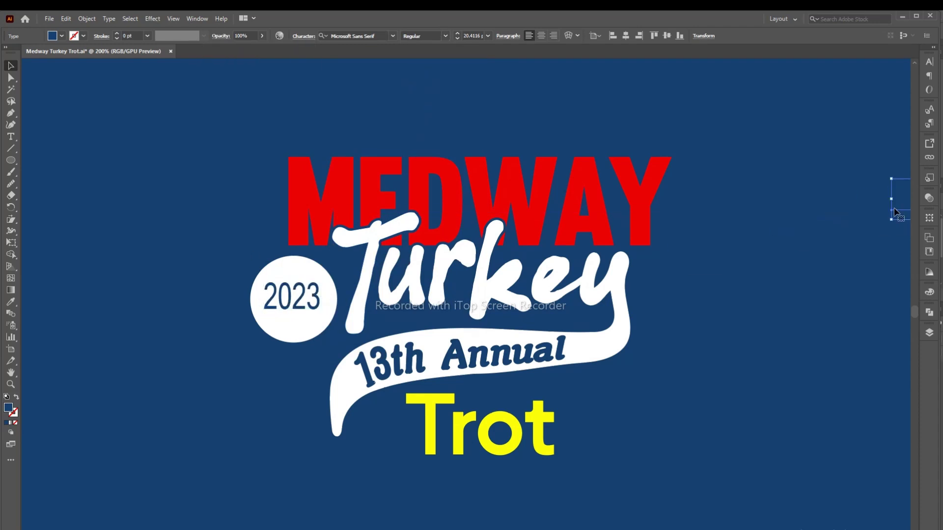
pyautogui.click(304, 36)
pyautogui.click(284, 116)
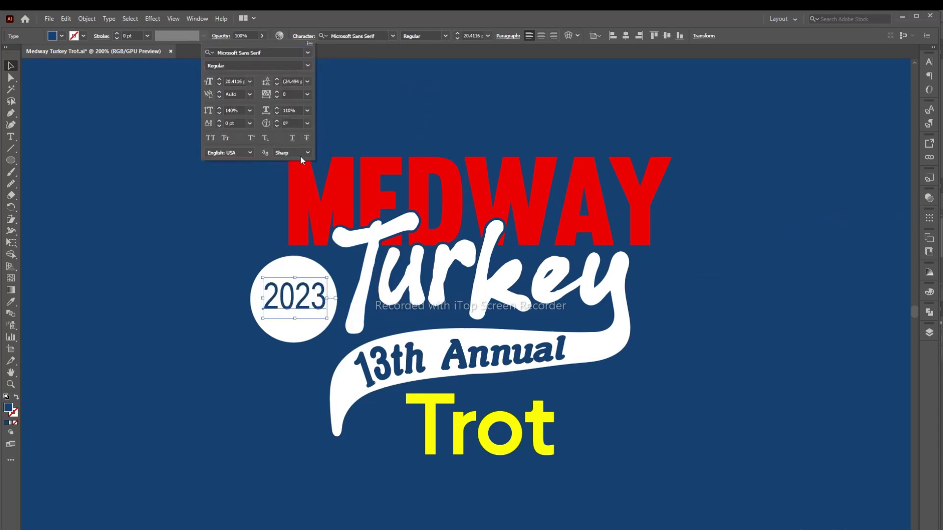
pyautogui.click(300, 155)
# Convert the 2023 text into outlined shapes
pyautogui.rightClick(279, 296)
pyautogui.click(315, 371)
pyautogui.click(294, 330)
pyautogui.click(285, 309)
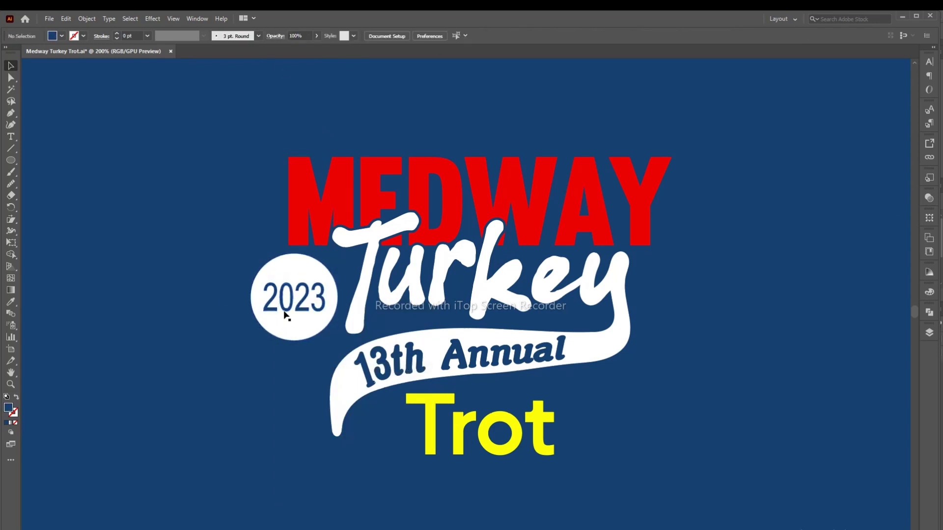
pyautogui.click(152, 18)
# Thicken the 2023 outlines with a round-joined Offset Path
pyautogui.moveTo(206, 103)
pyautogui.click(282, 104)
pyautogui.moveTo(229, 227); pyautogui.dragTo(180, 136)
pyautogui.click(175, 173)
pyautogui.click(167, 191)
pyautogui.click(182, 157)
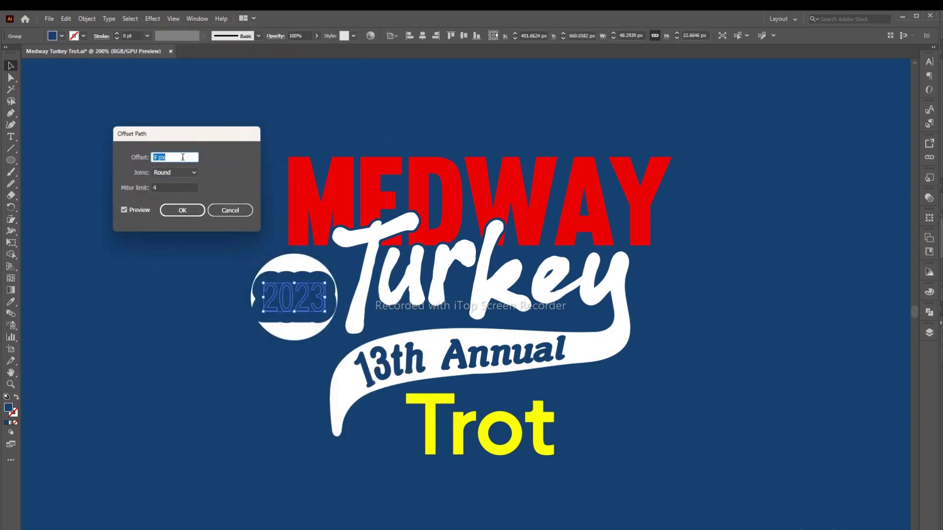
pyautogui.hotkey('shift', 'Down')
pyautogui.press('Return')
# Fill the circle behind 2023 with yellow
pyautogui.click(319, 281)
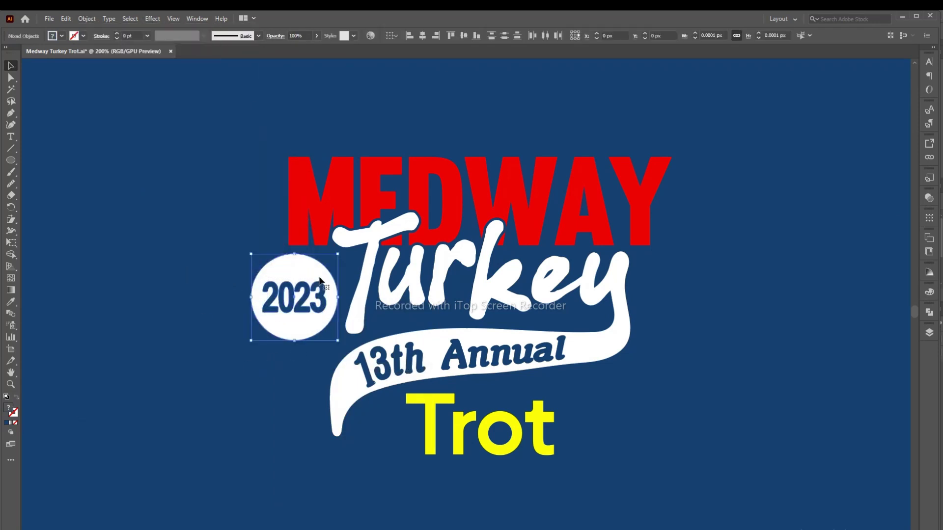
pyautogui.hotkey('ctrl', 'shift', 'F9')
pyautogui.click(304, 332)
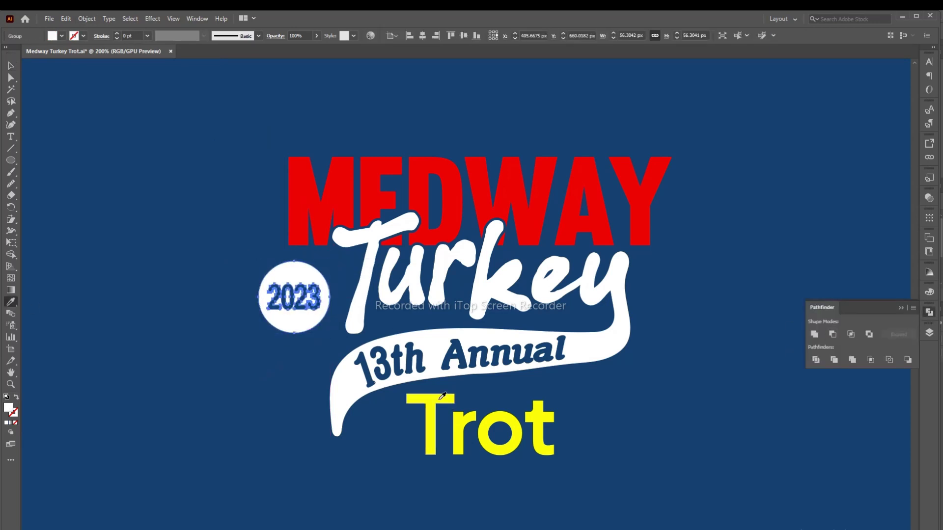
pyautogui.press('i')
pyautogui.click(431, 427)
pyautogui.press('v')
pyautogui.click(305, 338)
# Position the yellow 2023 badge just left of Turkey and select the whole logo
pyautogui.hotkey('ctrl', '-')
pyautogui.moveTo(305, 331); pyautogui.dragTo(523, 164)
pyautogui.scroll(-1, 435, 187)
pyautogui.hotkey('ctrl', 'z')
pyautogui.hotkey('ctrl', 'z')
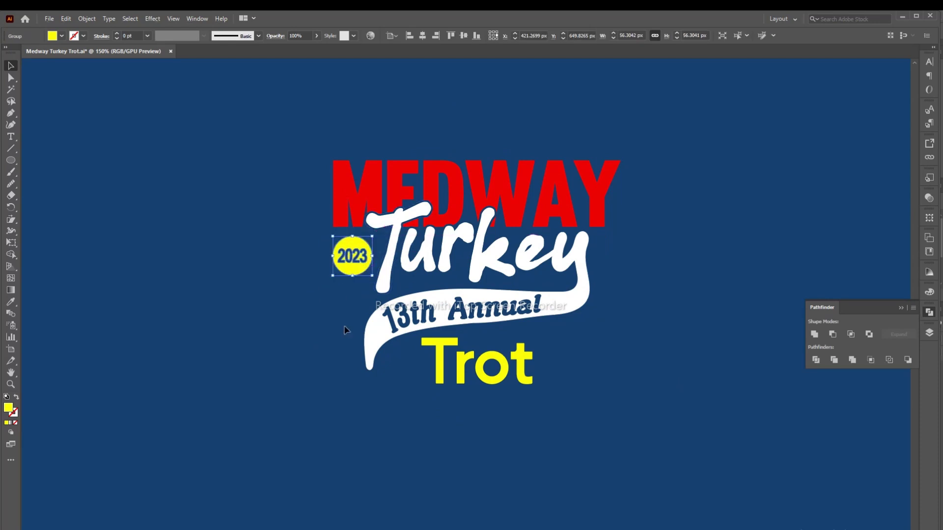
pyautogui.moveTo(358, 269); pyautogui.dragTo(365, 272)
pyautogui.click(316, 330)
pyautogui.hotkey('ctrl', 'a')
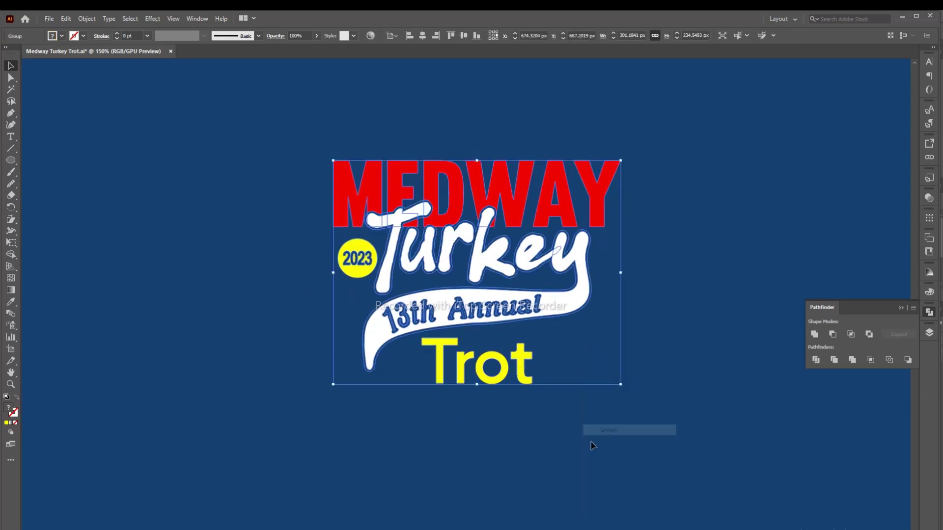
pyautogui.hotkey('ctrl', 'shift', 'a')
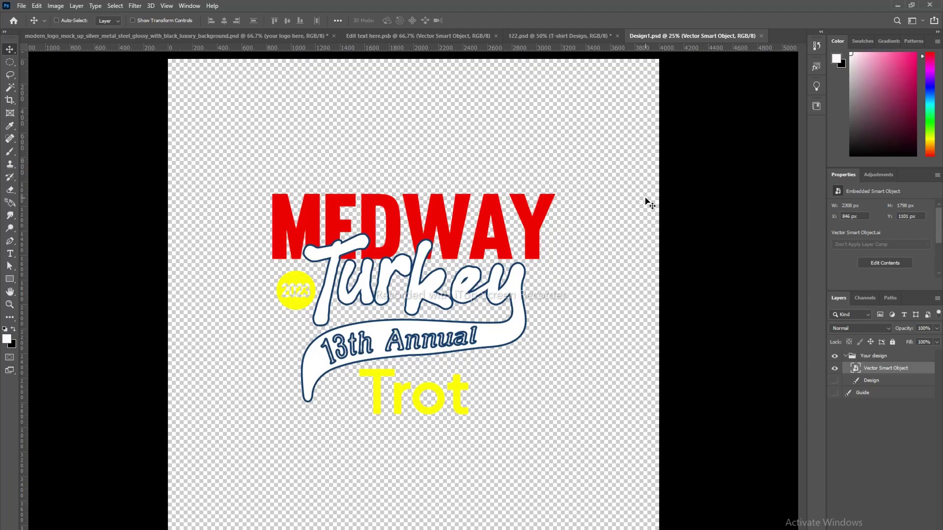
# Shrink the placed logo, commit the transform and save Design1.psd
pyautogui.moveTo(421, 190); pyautogui.dragTo(421, 220)
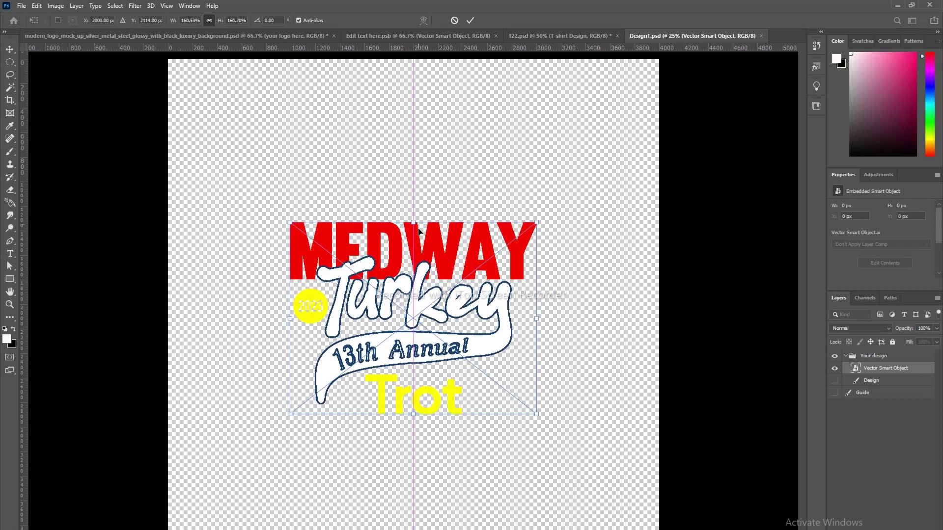
pyautogui.moveTo(423, 379); pyautogui.dragTo(424, 383)
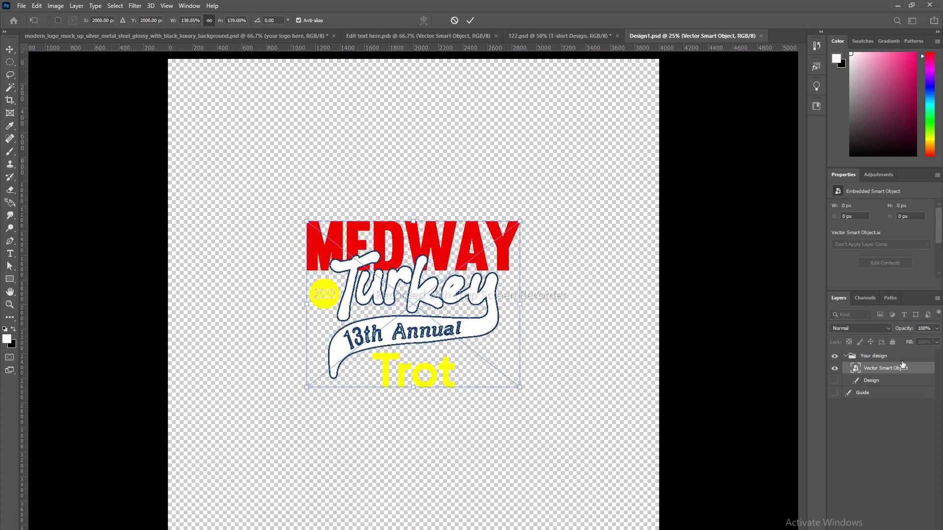
pyautogui.press('Return')
pyautogui.hotkey('ctrl', 's')
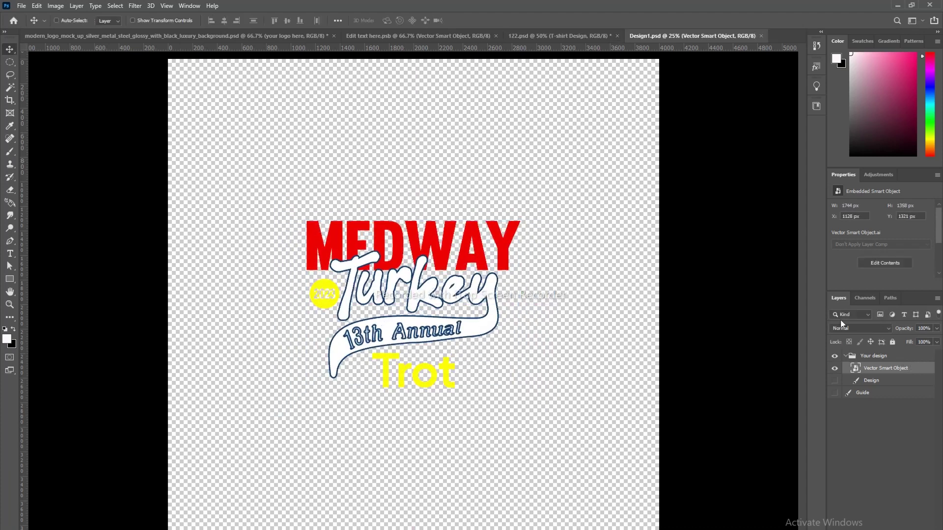
# Switch to the 122.psd mockup and Save As in another folder, typing 'med' as the name
pyautogui.click(579, 37)
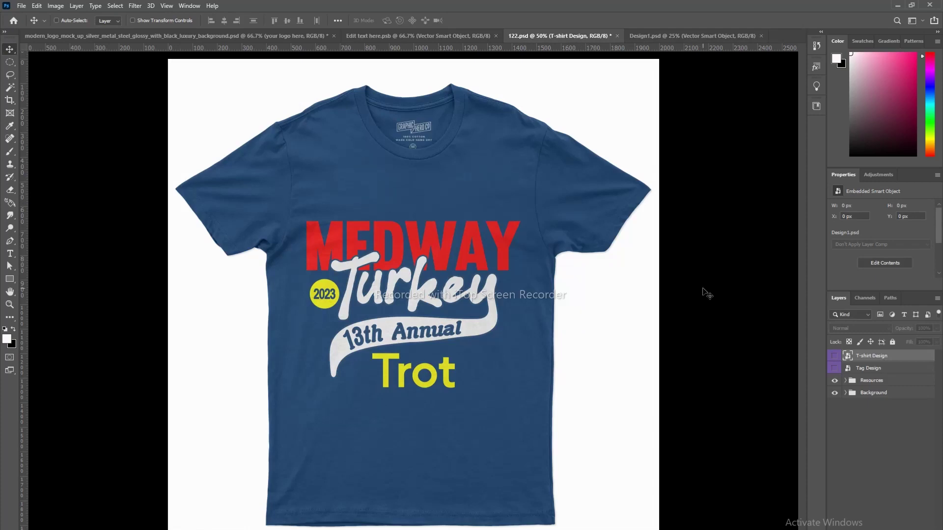
pyautogui.click(22, 6)
pyautogui.click(47, 126)
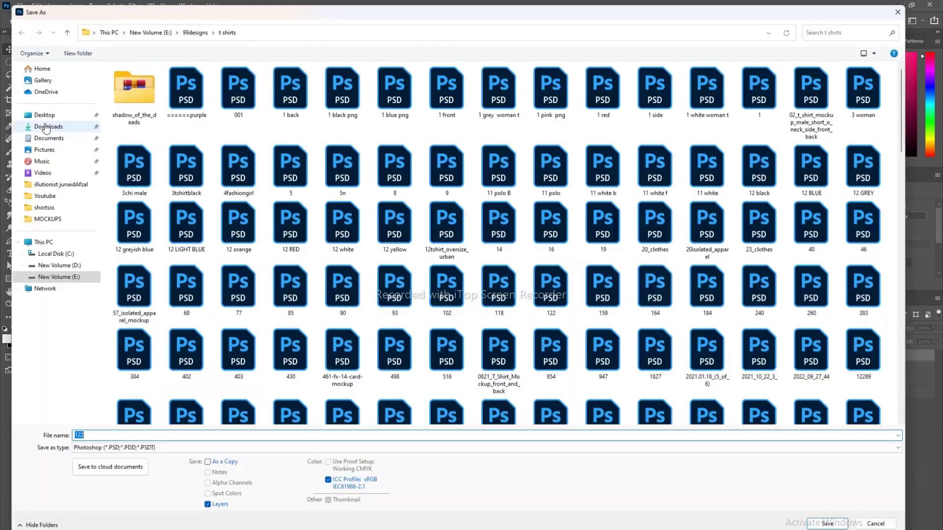
pyautogui.click(57, 184)
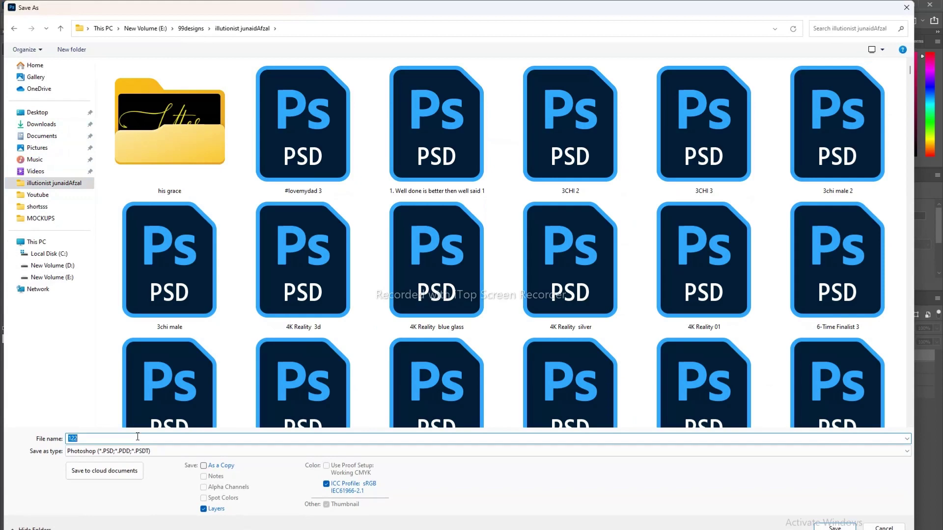
pyautogui.write('med')
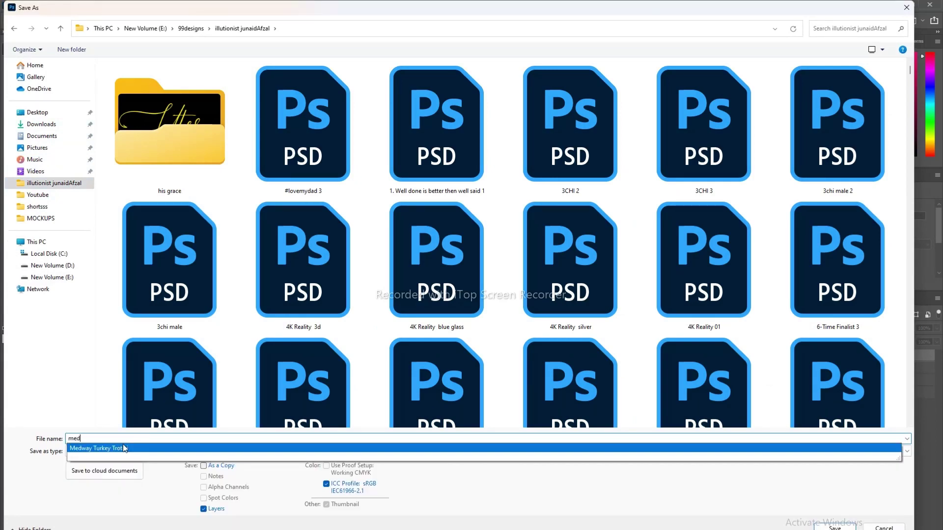